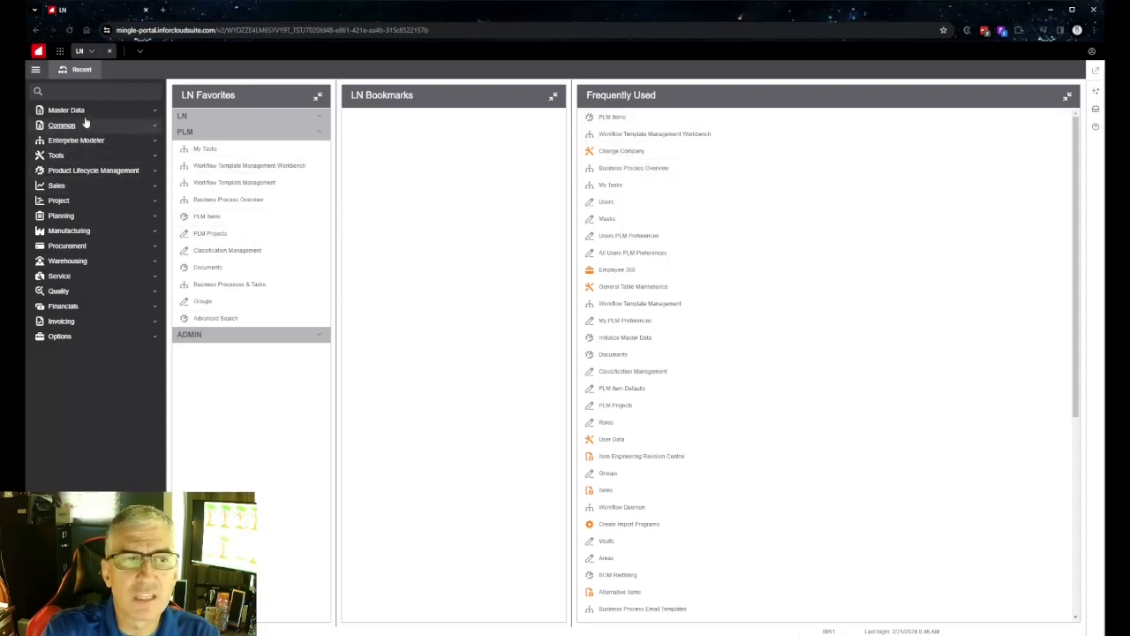
Step: Locate the PLM Items session under Product Lifecycle Management, PLM Data Management, Item Management
{"action": "left_click", "coordinate": [101, 172]}
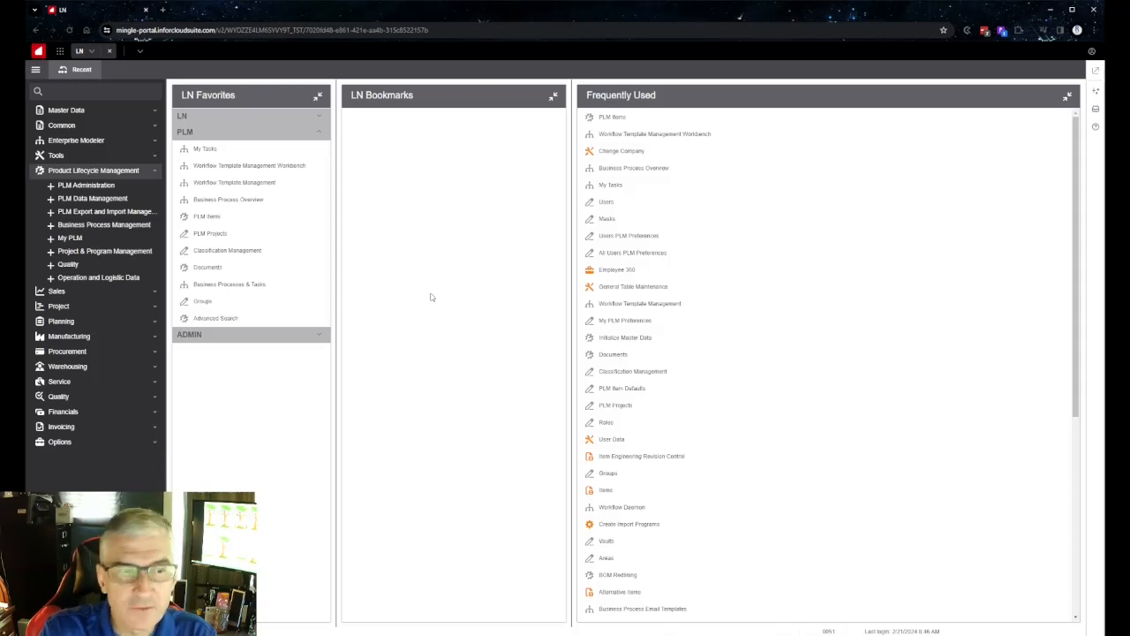
{"action": "left_click", "coordinate": [90, 200]}
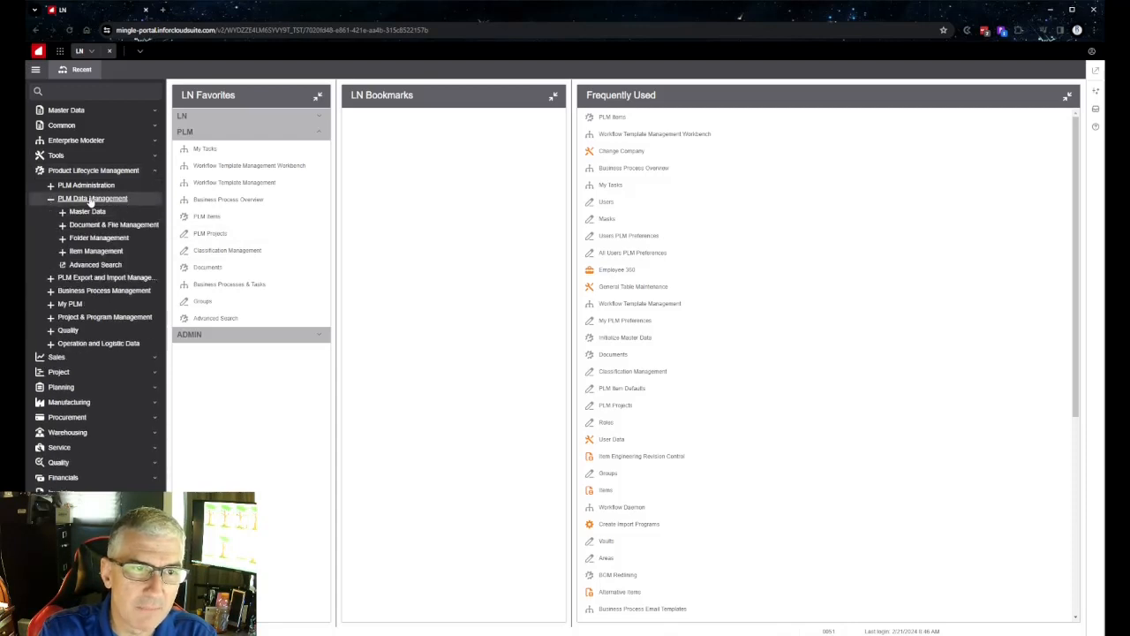
{"action": "left_click", "coordinate": [92, 252]}
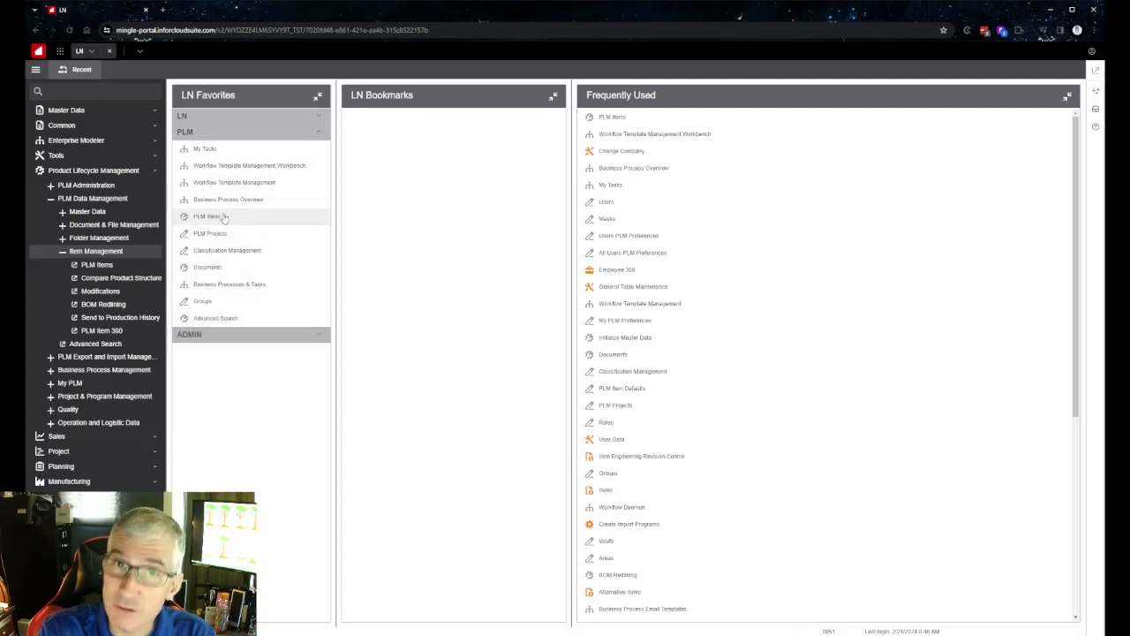
{"action": "right_click", "coordinate": [94, 265]}
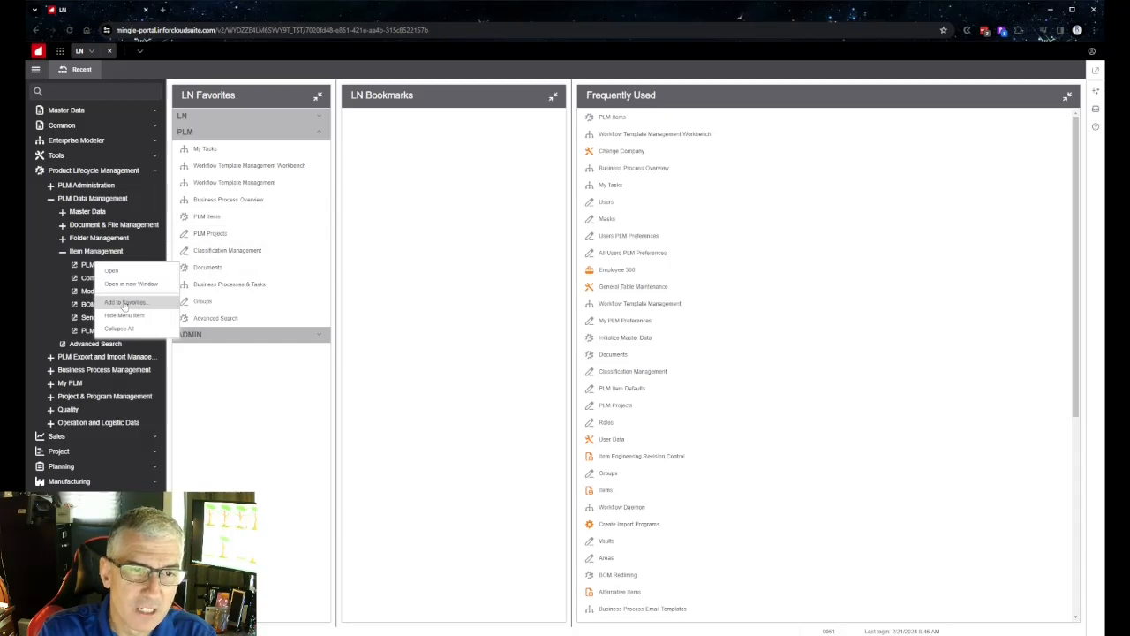
{"action": "left_click", "coordinate": [124, 302]}
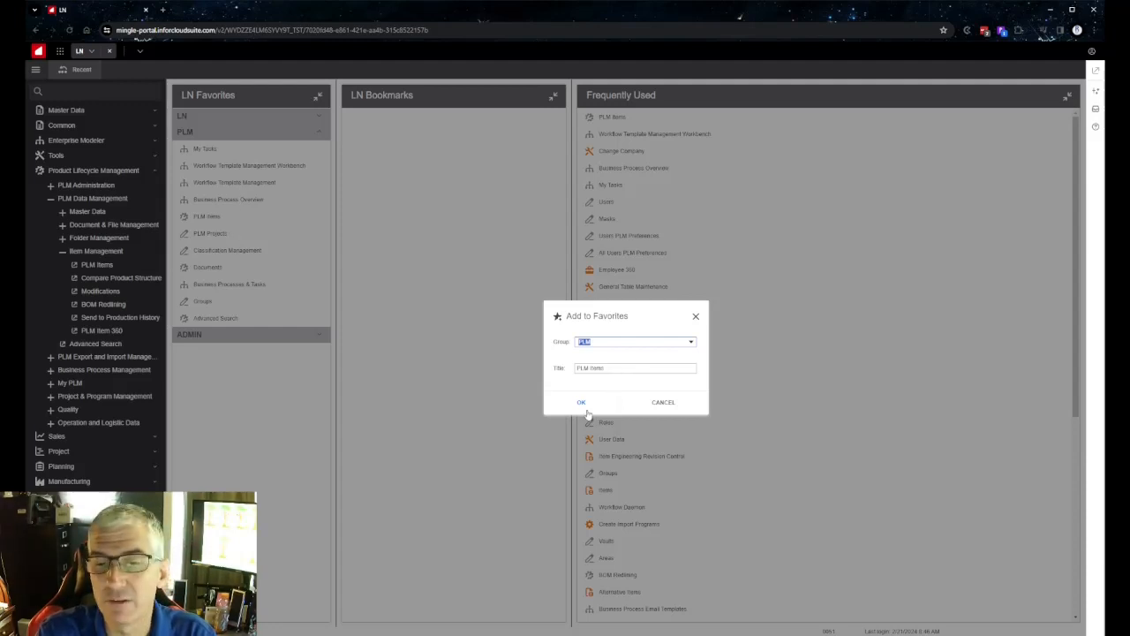
{"action": "left_click", "coordinate": [663, 403]}
Step: Open PLM Items from the PLM favorites and start a new item described as "Test component 20240221"
{"action": "left_click", "coordinate": [205, 219]}
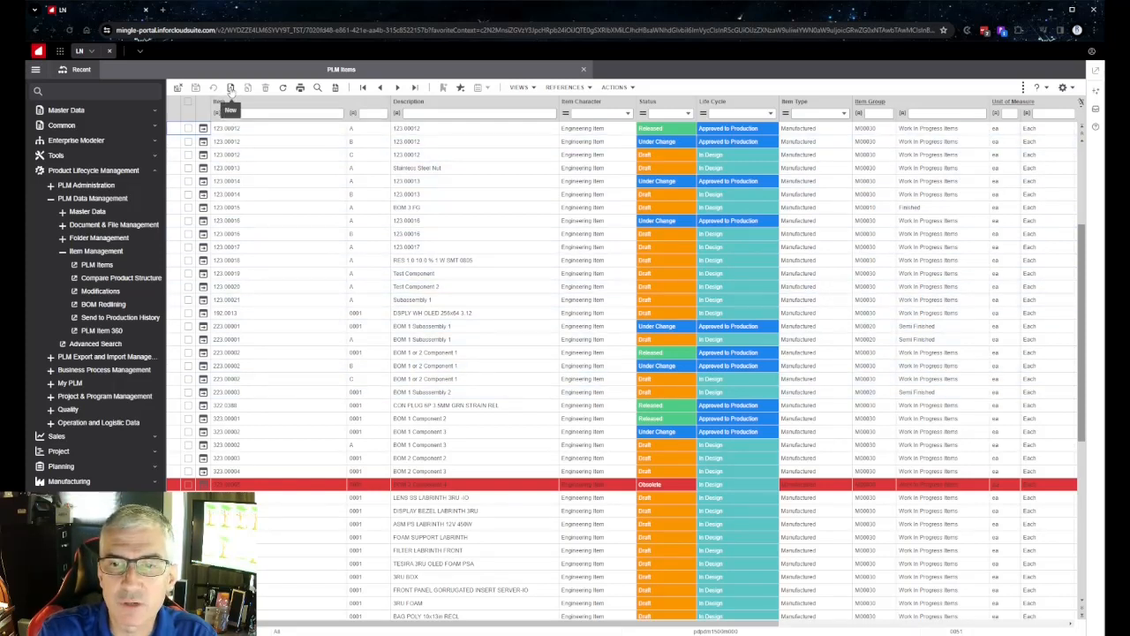
{"action": "left_click", "coordinate": [231, 88]}
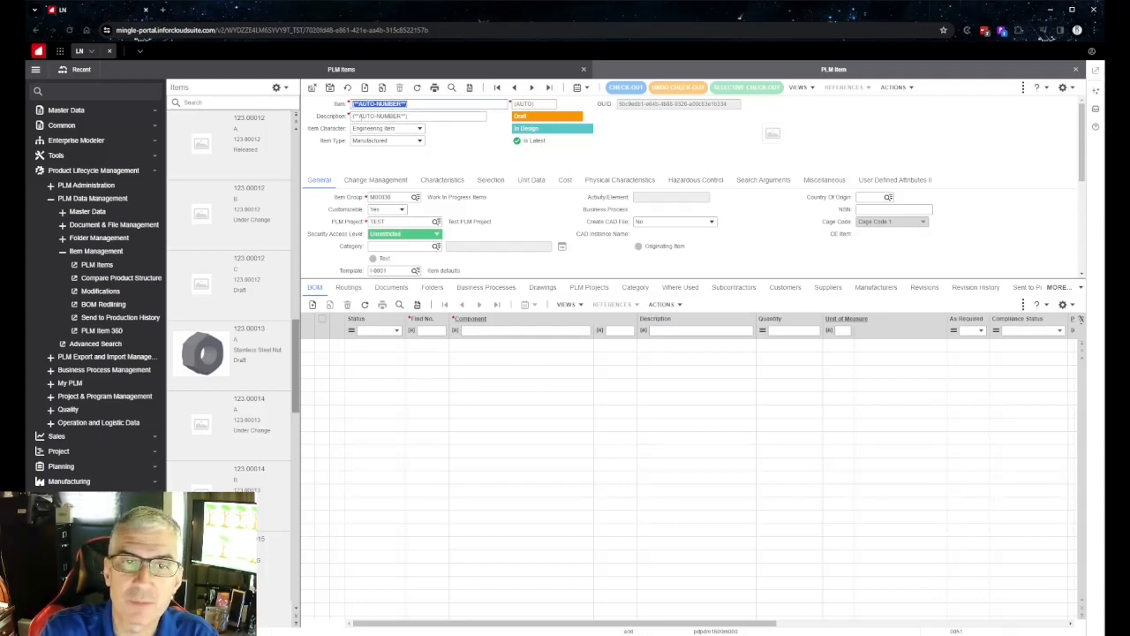
{"action": "left_click", "coordinate": [412, 116]}
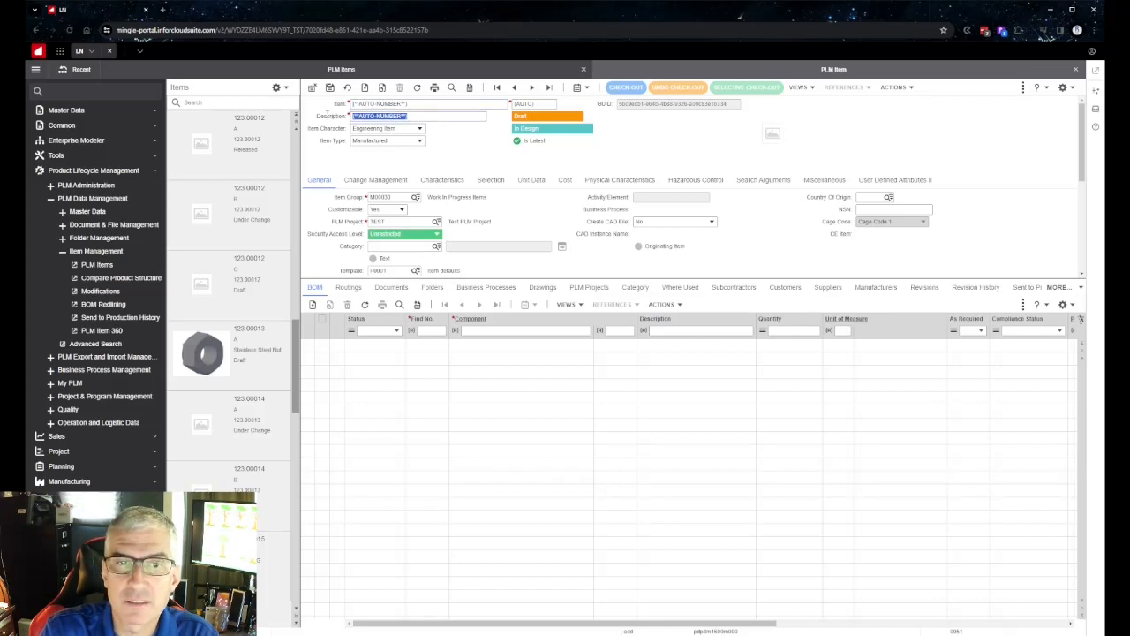
{"action": "type", "text": "Te"}
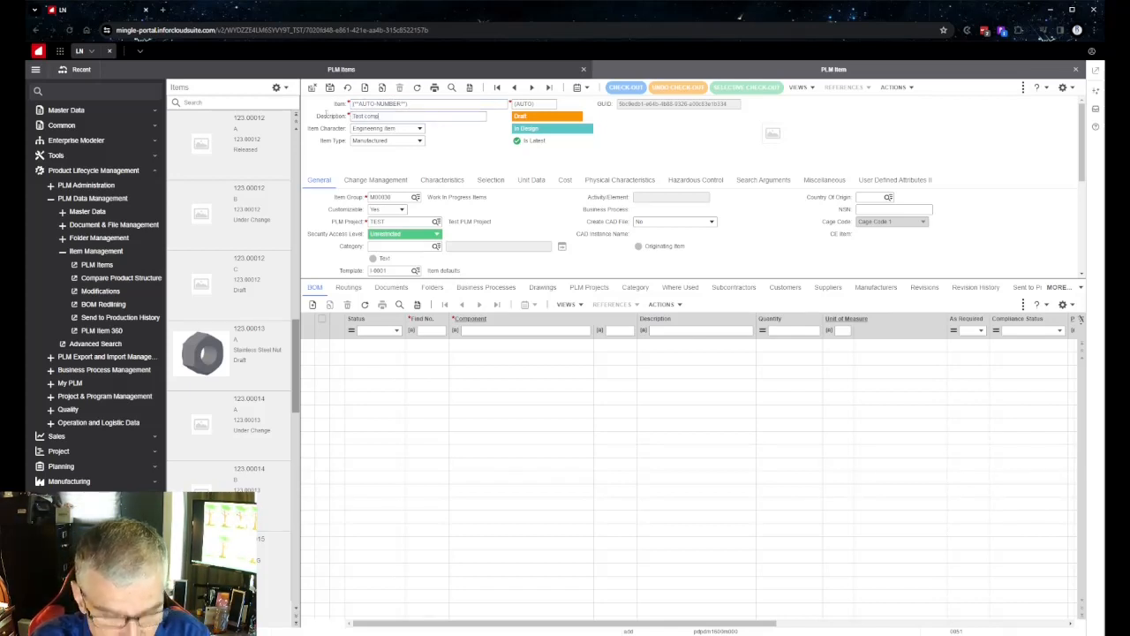
{"action": "type", "text": "st component"}
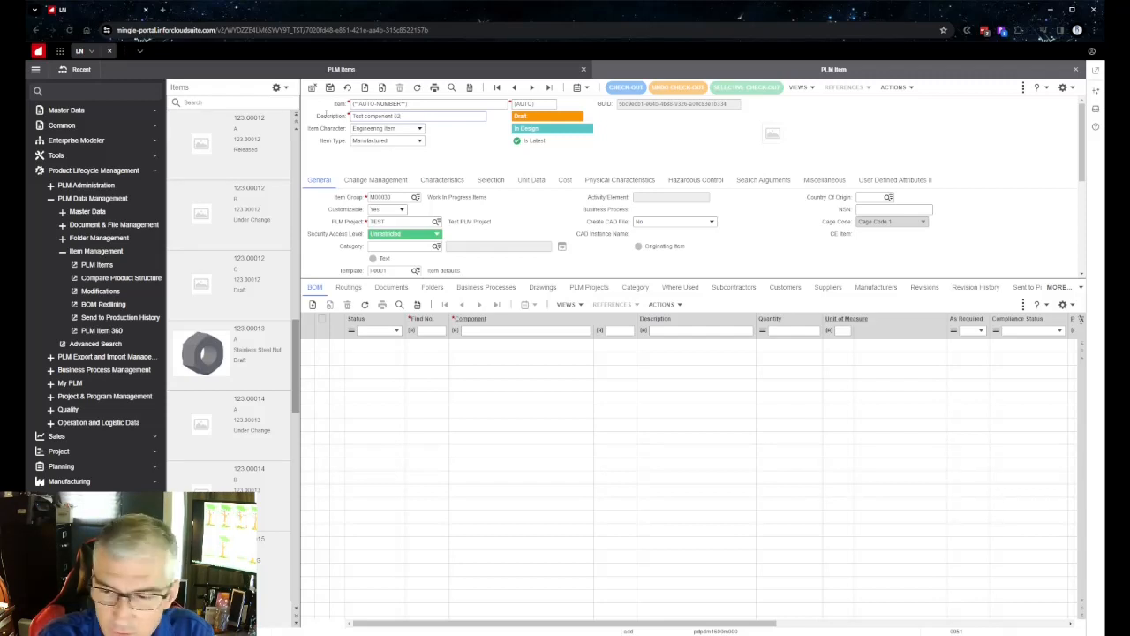
{"action": "type", "text": "02212024"}
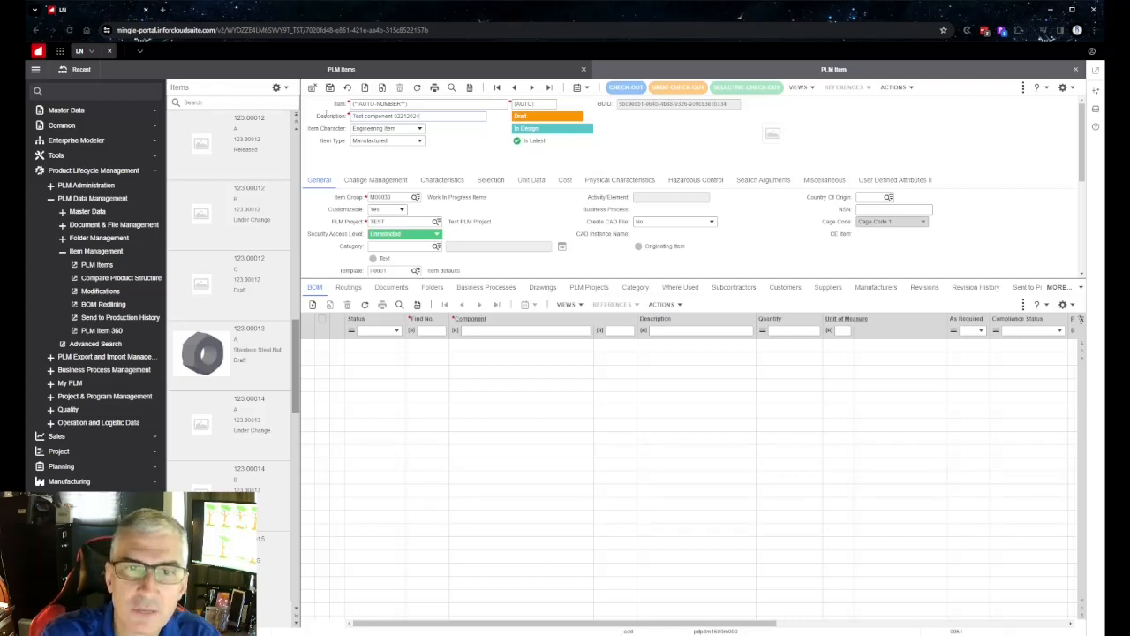
{"action": "left_click", "coordinate": [408, 116]}
{"action": "key", "text": "BackSpace"}
{"action": "key", "text": "BackSpace"}
{"action": "key", "text": "BackSpace"}
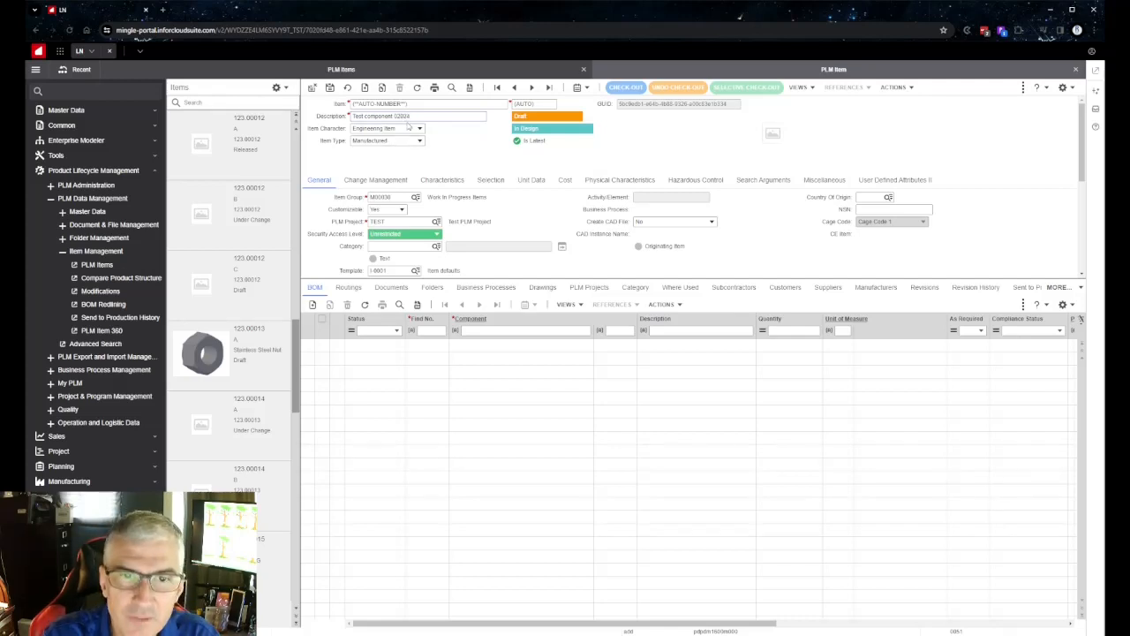
{"action": "key", "text": "BackSpace"}
{"action": "key", "text": "BackSpace"}
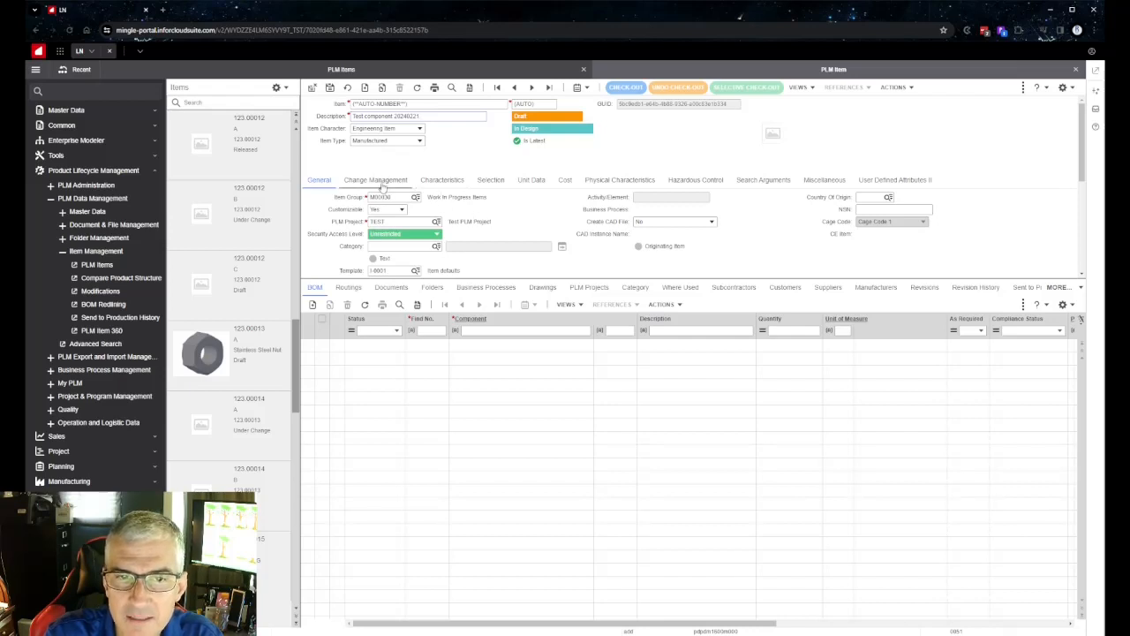
Step: Set the new item's product code to 321 in its selection data and save the item
{"action": "left_click", "coordinate": [448, 182]}
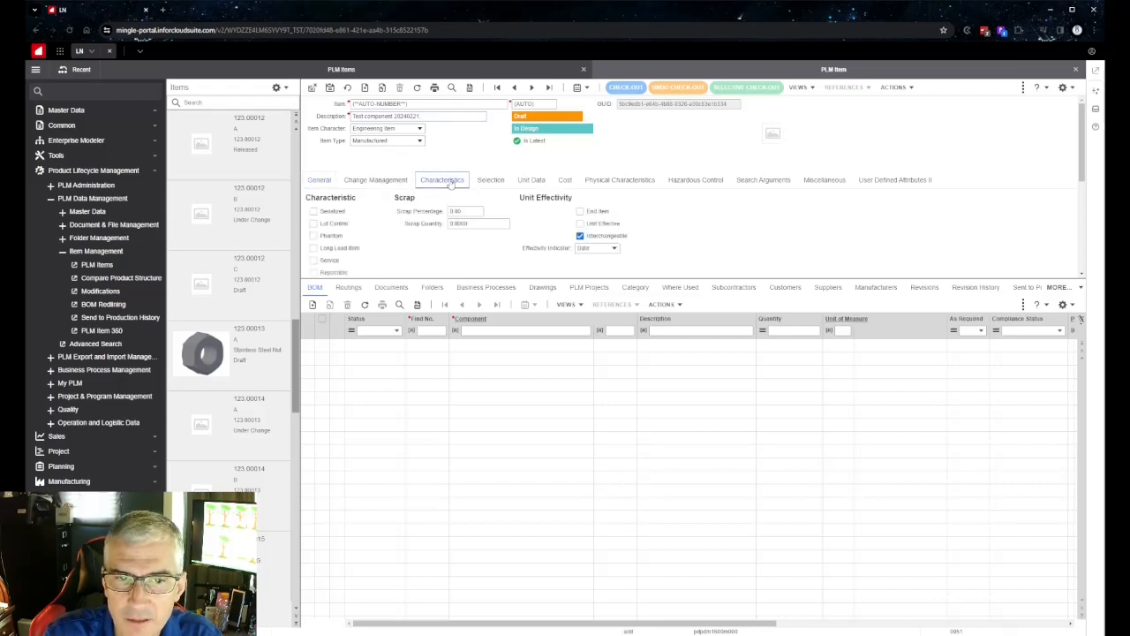
{"action": "left_click", "coordinate": [495, 181]}
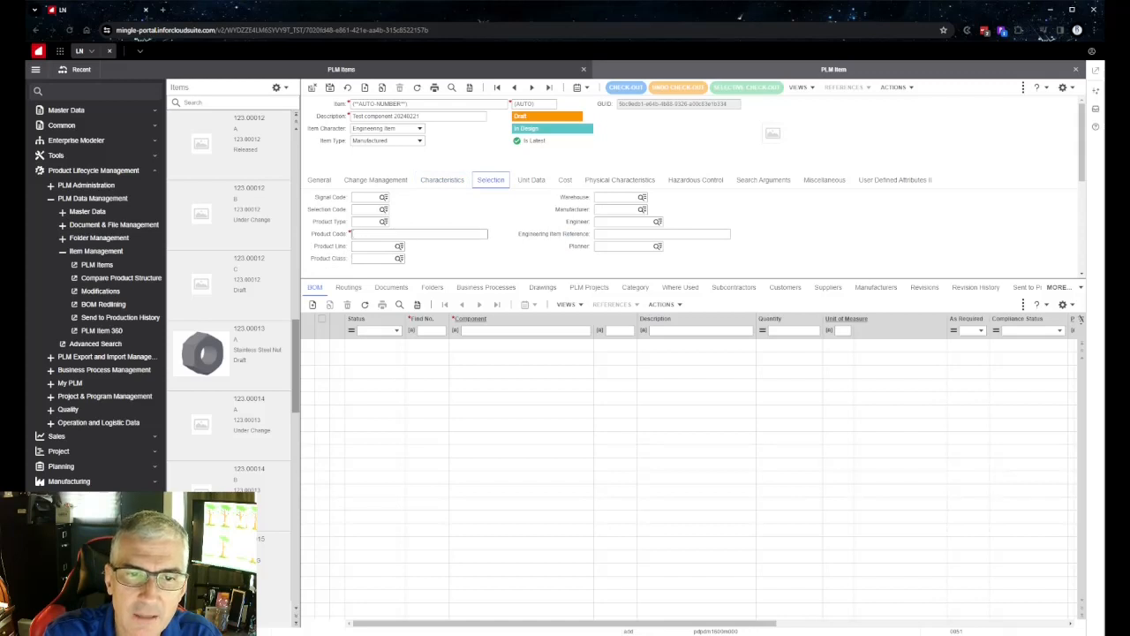
{"action": "left_click", "coordinate": [359, 234]}
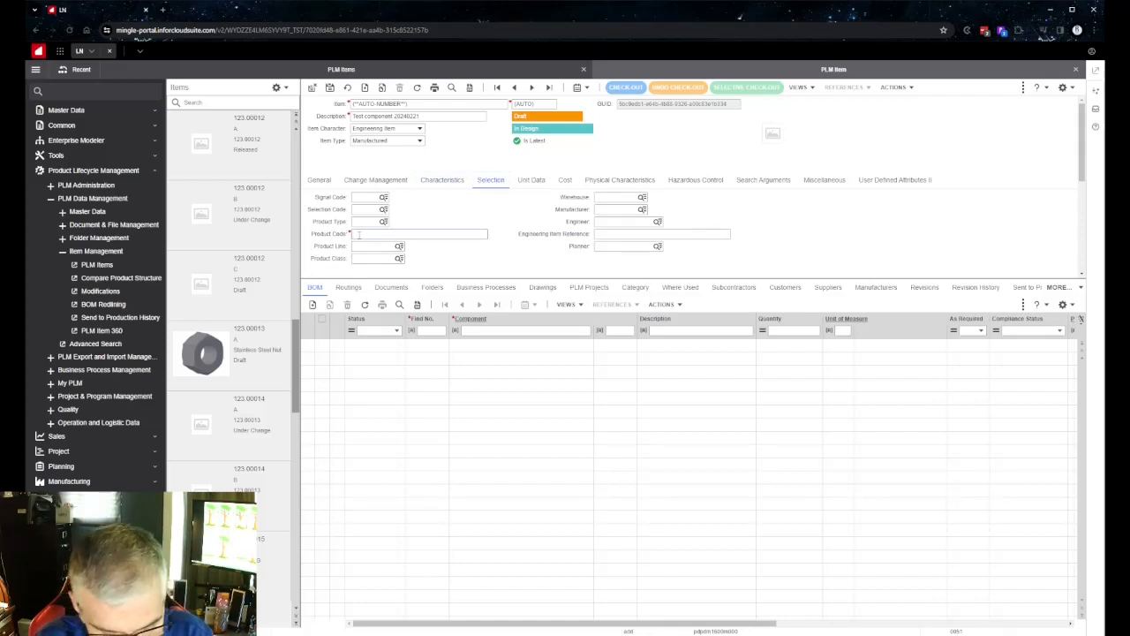
{"action": "type", "text": "1"}
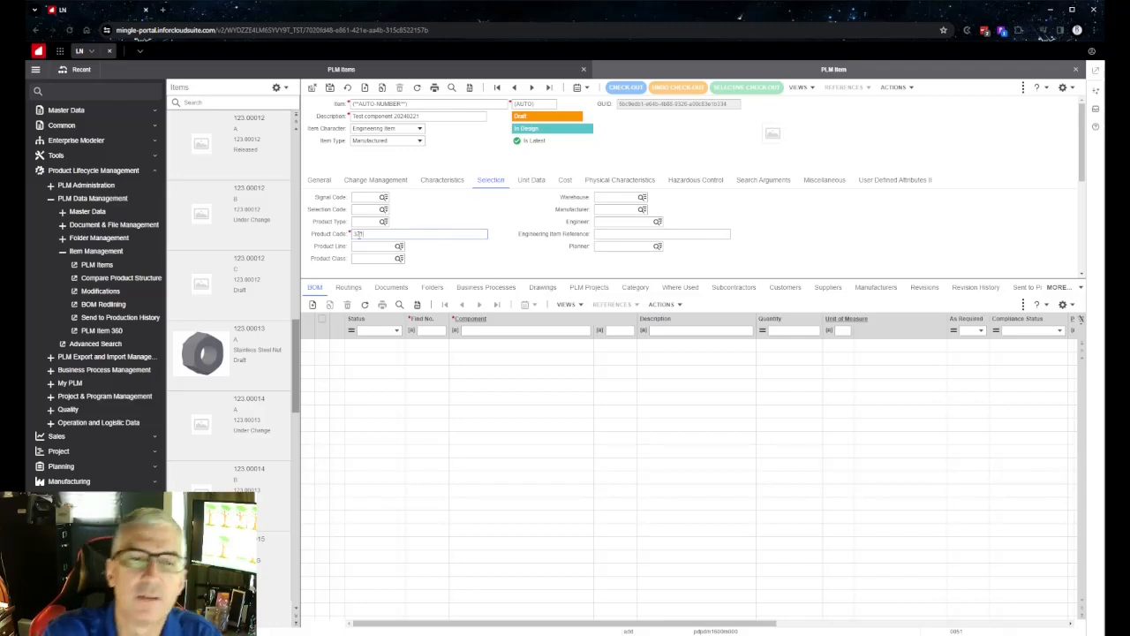
{"action": "type", "text": "21"}
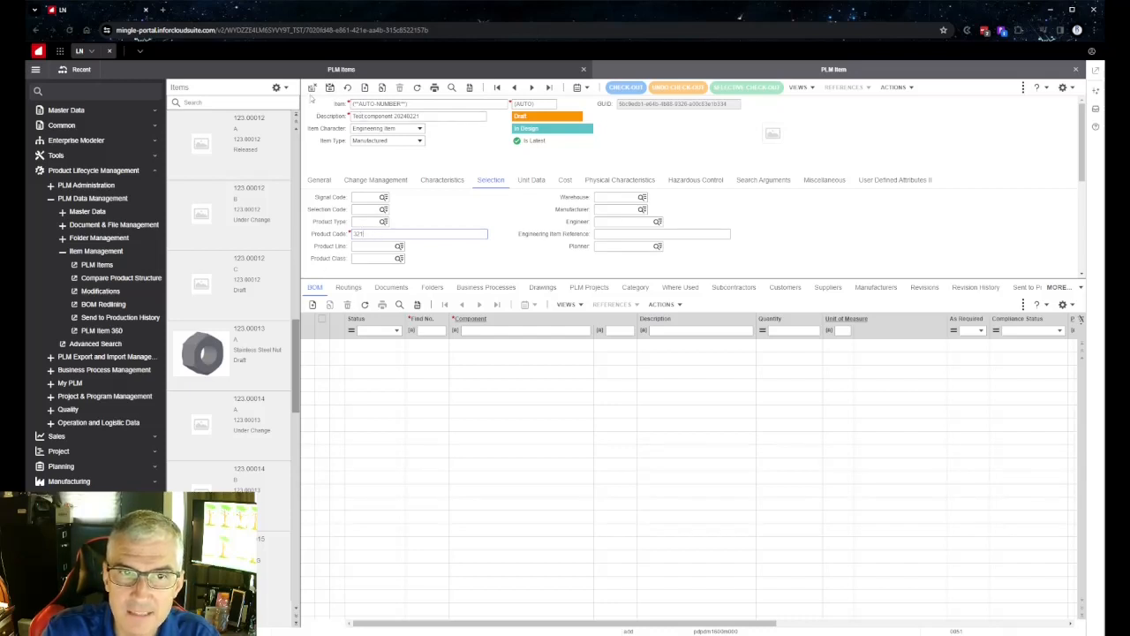
{"action": "left_click", "coordinate": [330, 88]}
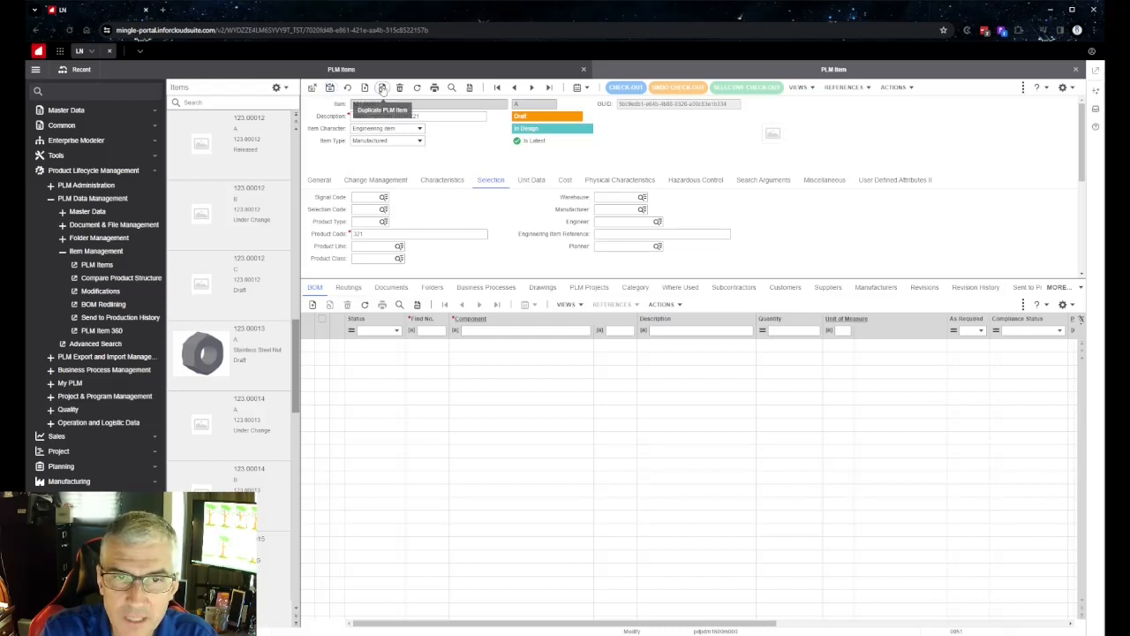
Step: Duplicate the saved item with the target description "Test component #2 20240221"
{"action": "left_click", "coordinate": [382, 88]}
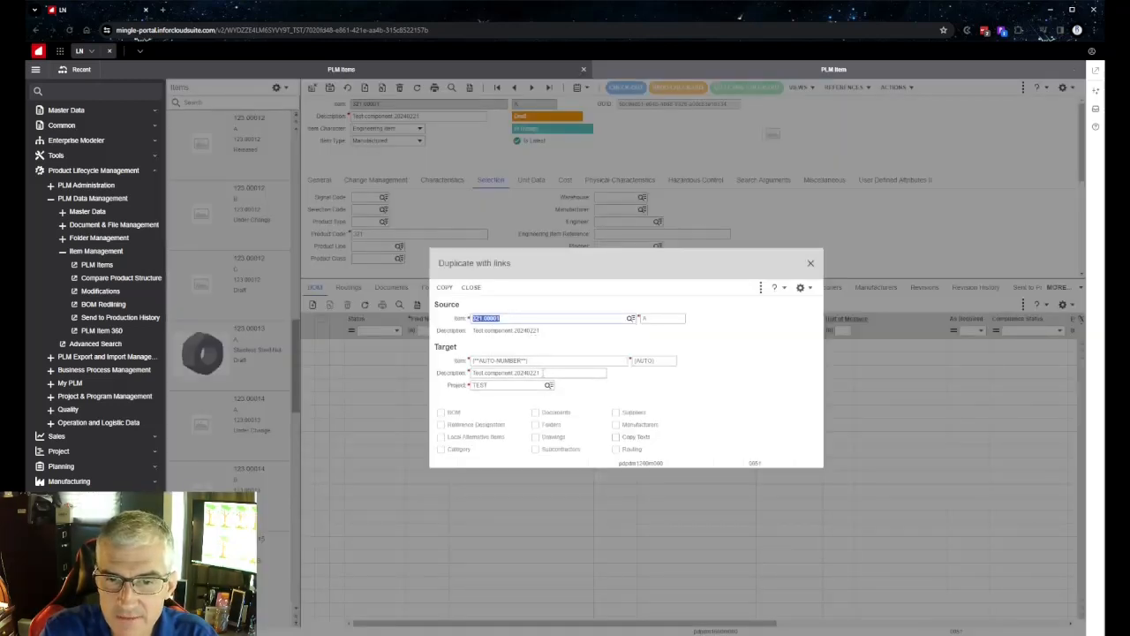
{"action": "left_click", "coordinate": [541, 373]}
{"action": "left_click", "coordinate": [515, 378]}
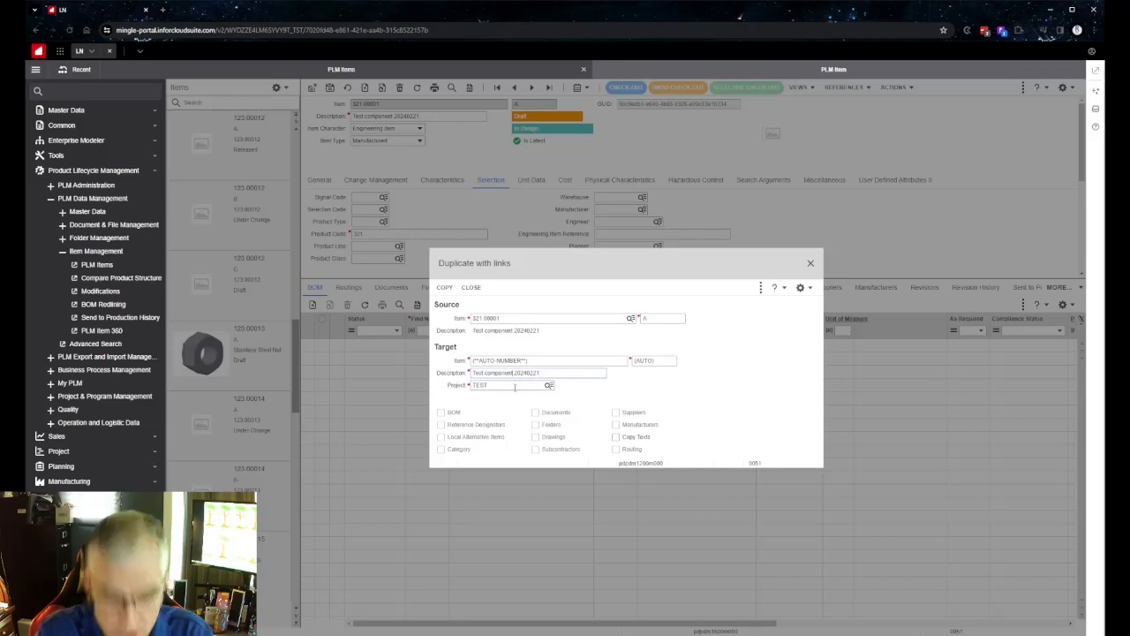
{"action": "type", "text": "#2"}
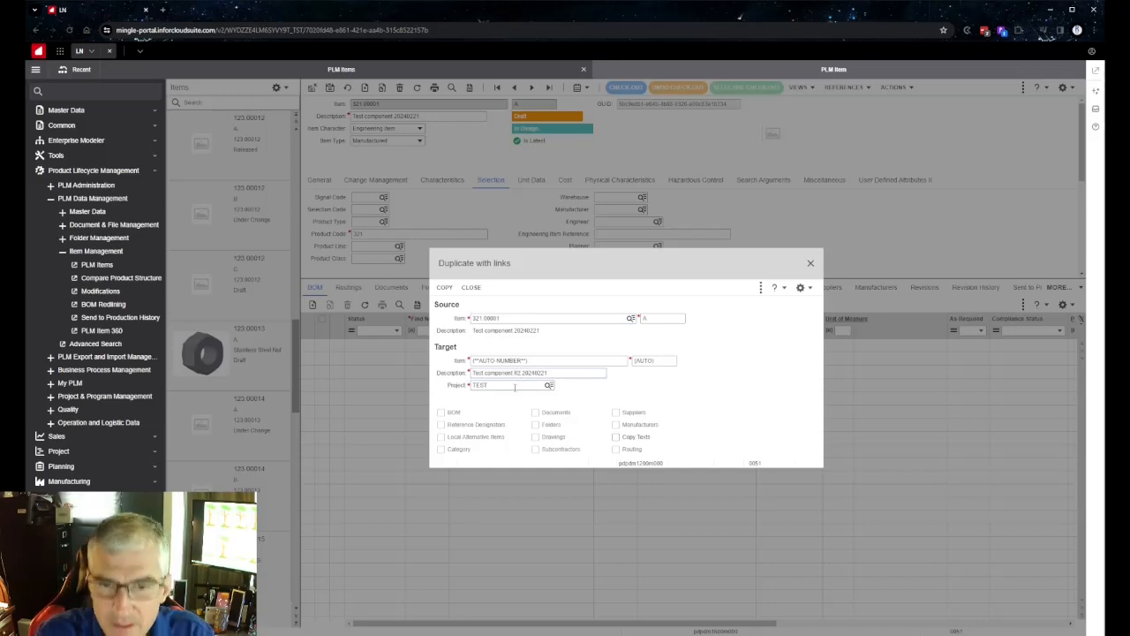
{"action": "left_click", "coordinate": [444, 286]}
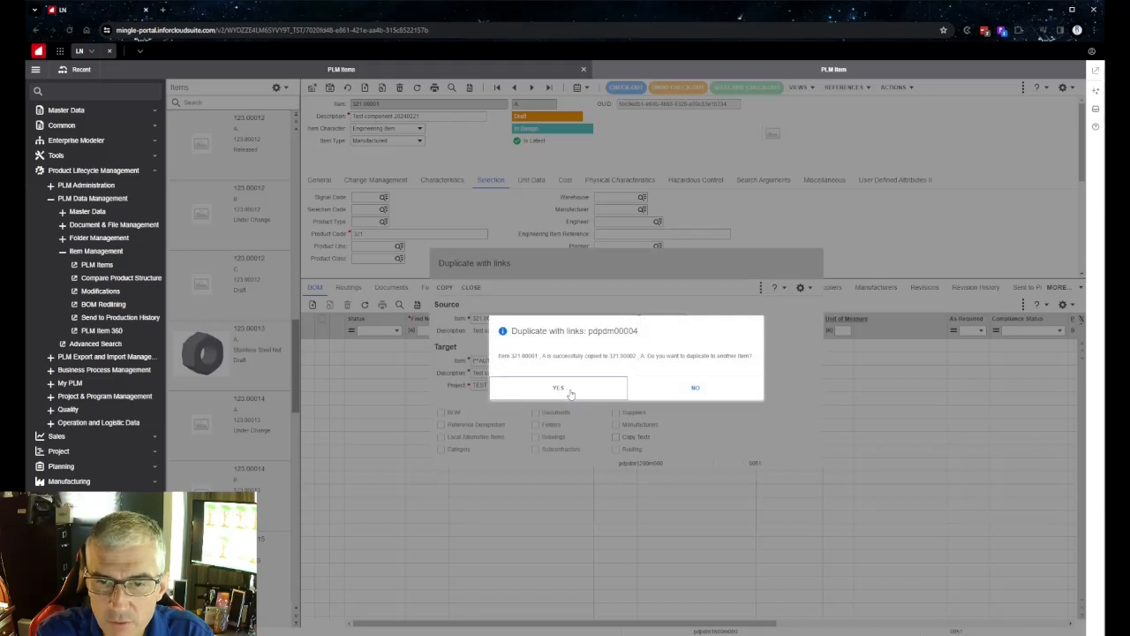
Step: Duplicate the source item once more as "Test subassembly #1 20240221" and decline any further copies
{"action": "left_click", "coordinate": [574, 392]}
{"action": "left_click", "coordinate": [511, 374]}
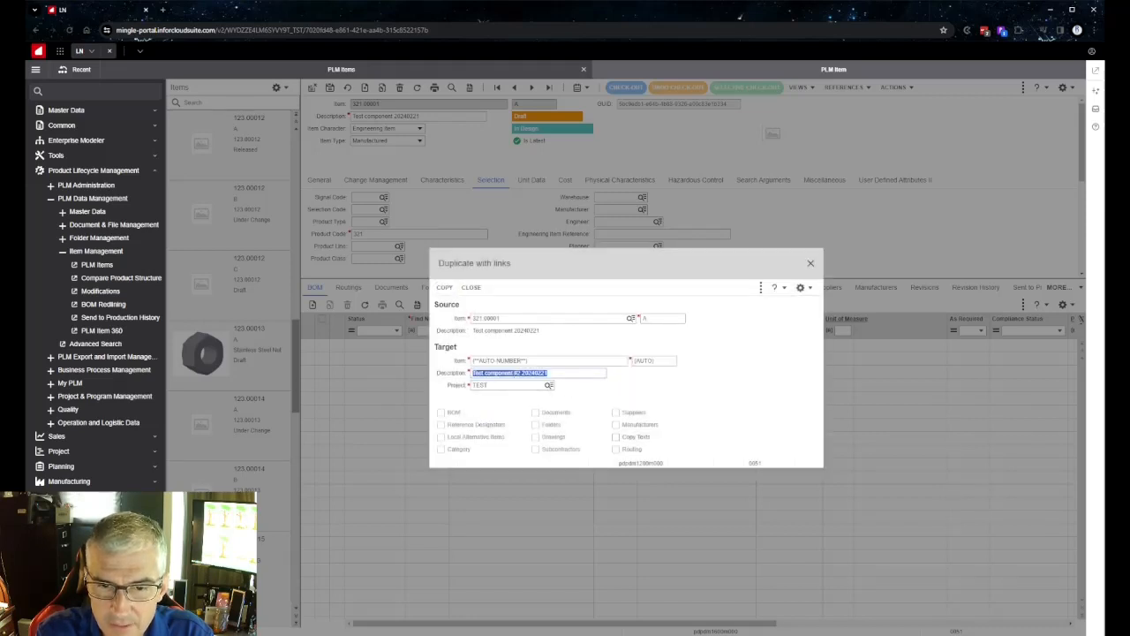
{"action": "left_click_drag", "start_coordinate": [513, 373], "coordinate": [485, 373]}
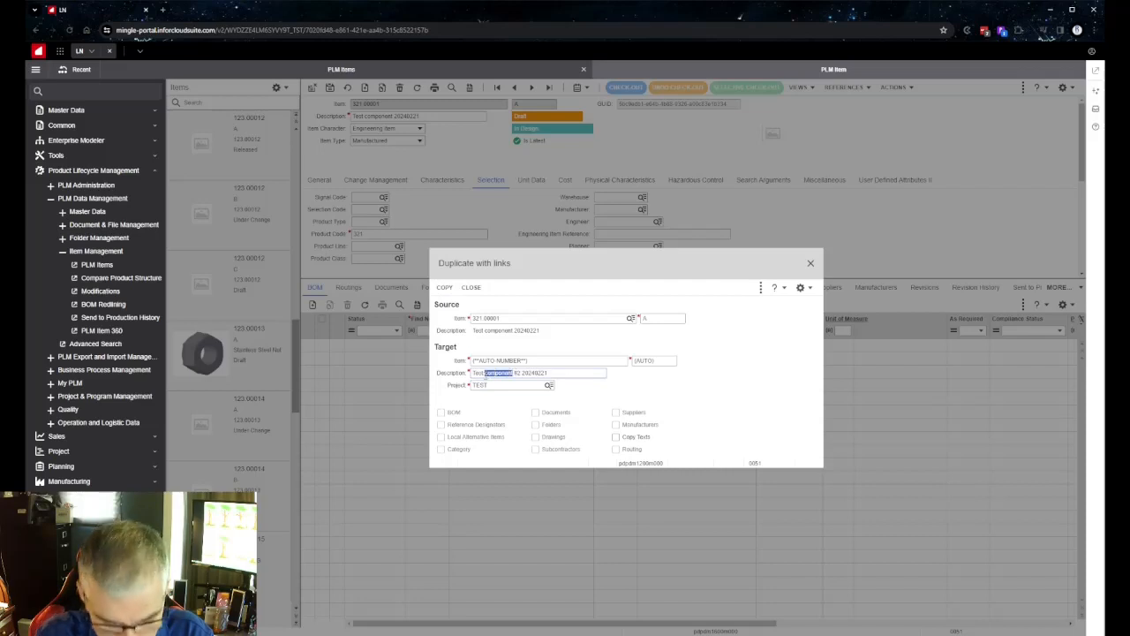
{"action": "key", "text": "BackSpace"}
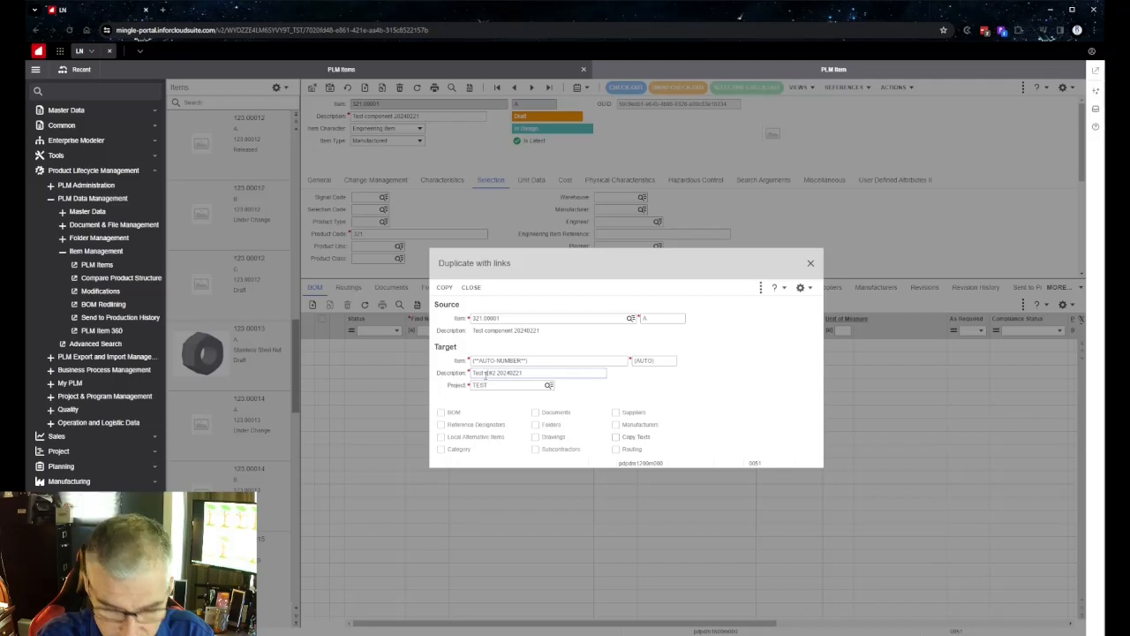
{"action": "type", "text": "subassemb"}
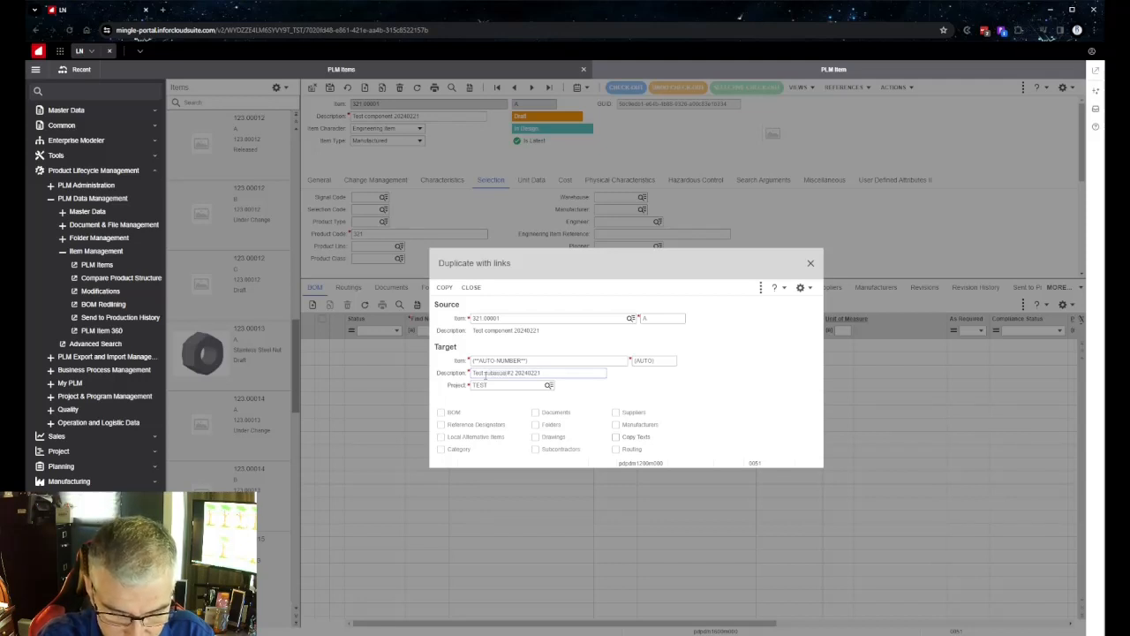
{"action": "type", "text": "ly"}
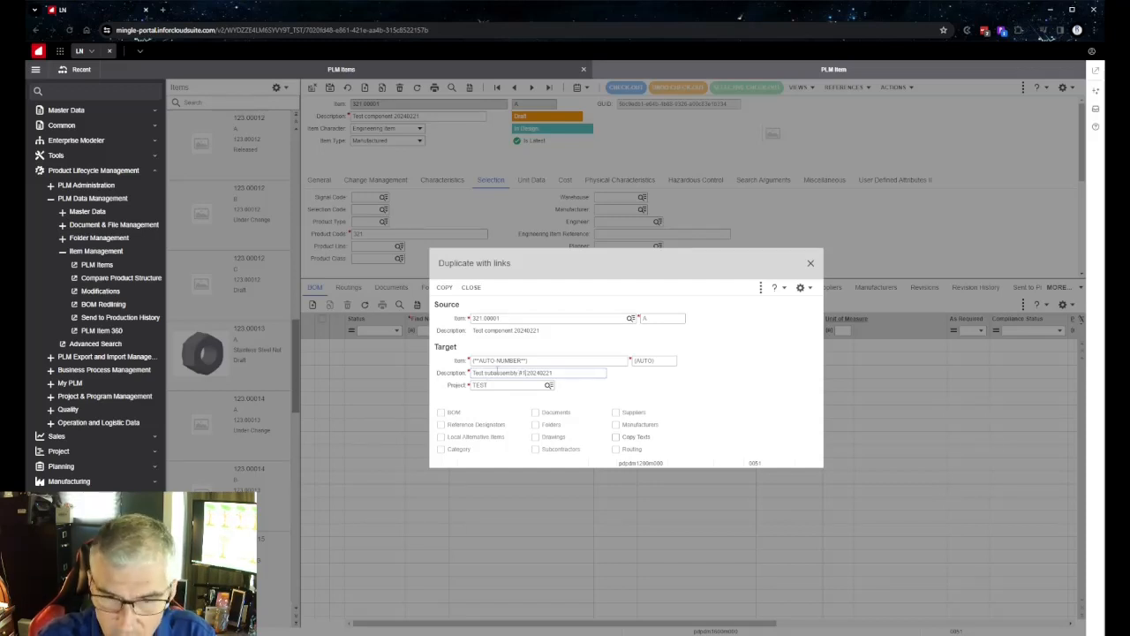
{"action": "left_click", "coordinate": [443, 287]}
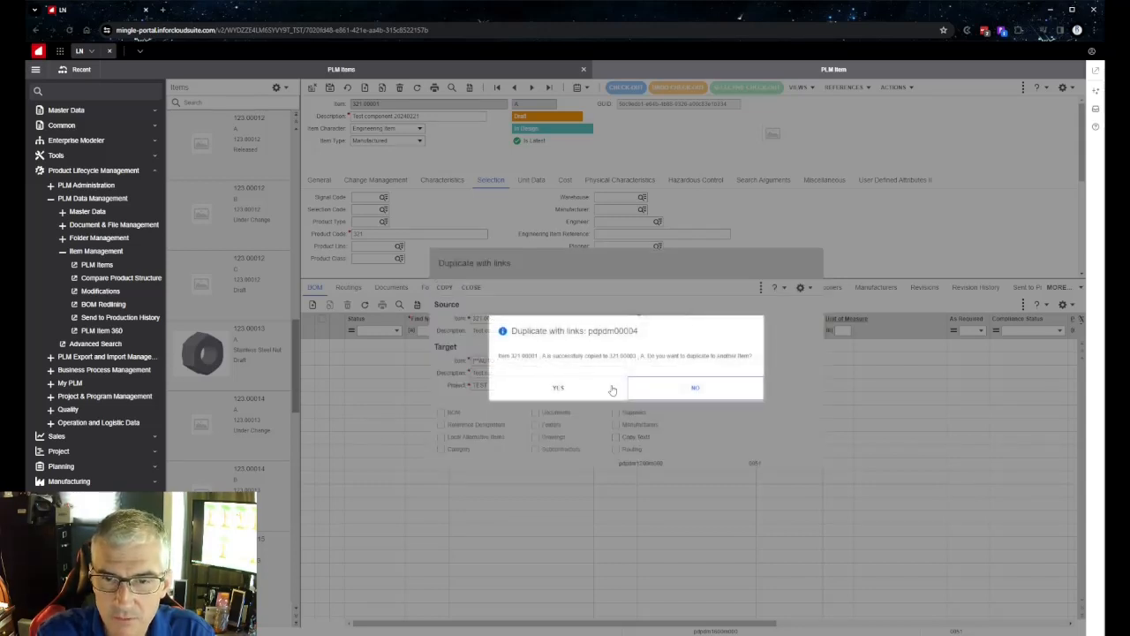
{"action": "left_click", "coordinate": [706, 388]}
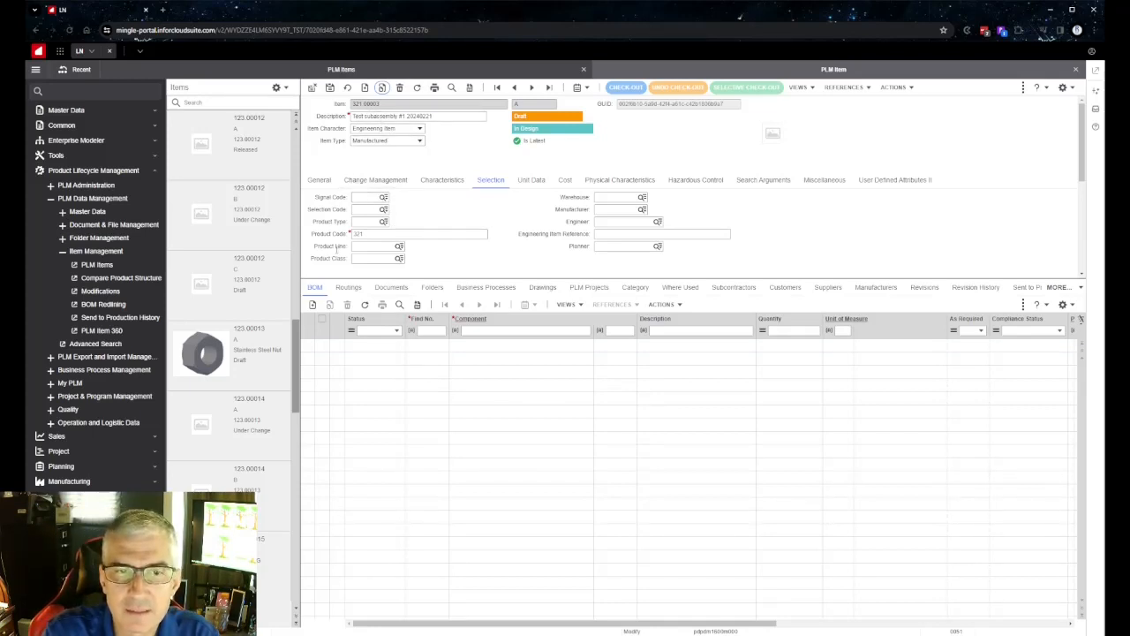
Step: Add a first line to the subassembly's BOM with item 321.00001, "Test component 20240221", as its component
{"action": "left_click", "coordinate": [311, 305]}
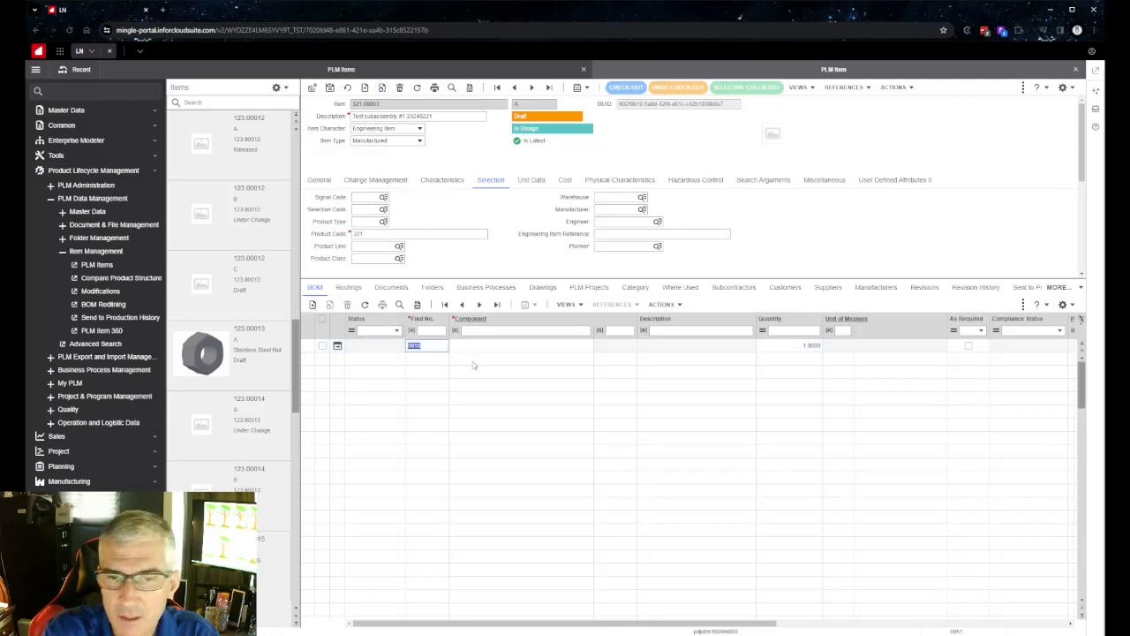
{"action": "left_click", "coordinate": [481, 349]}
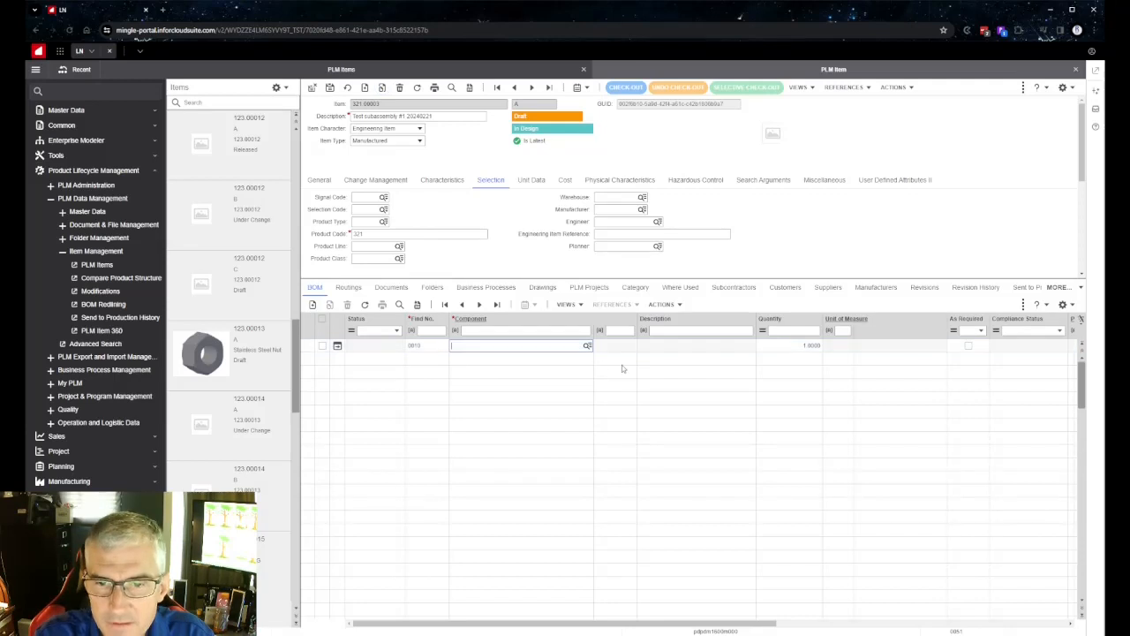
{"action": "left_click", "coordinate": [588, 346]}
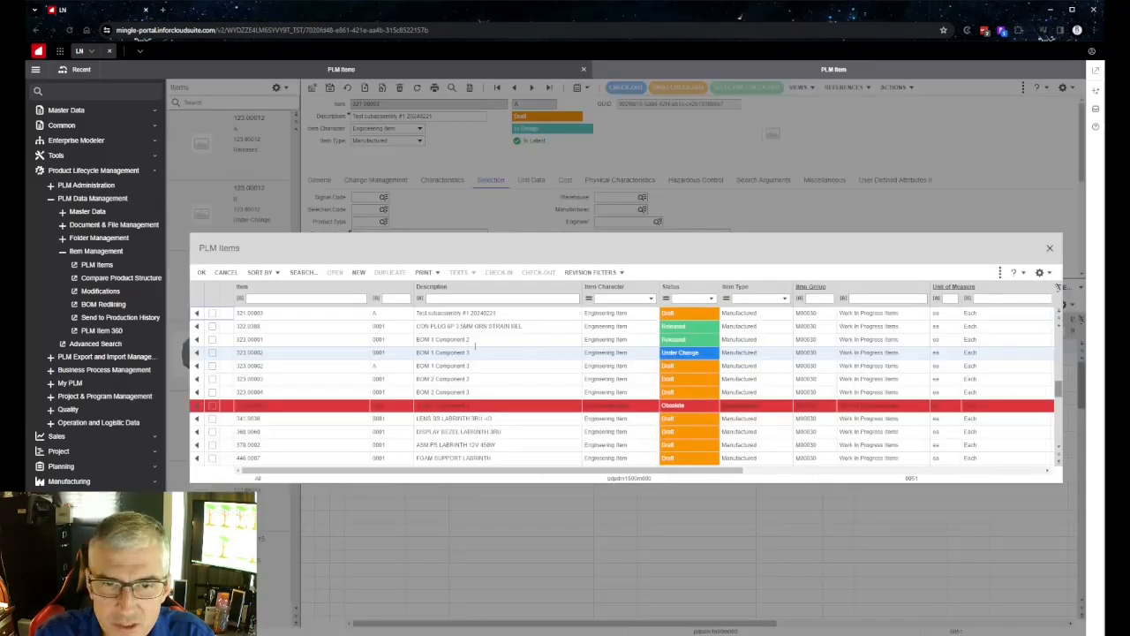
{"action": "type", "text": "3"}
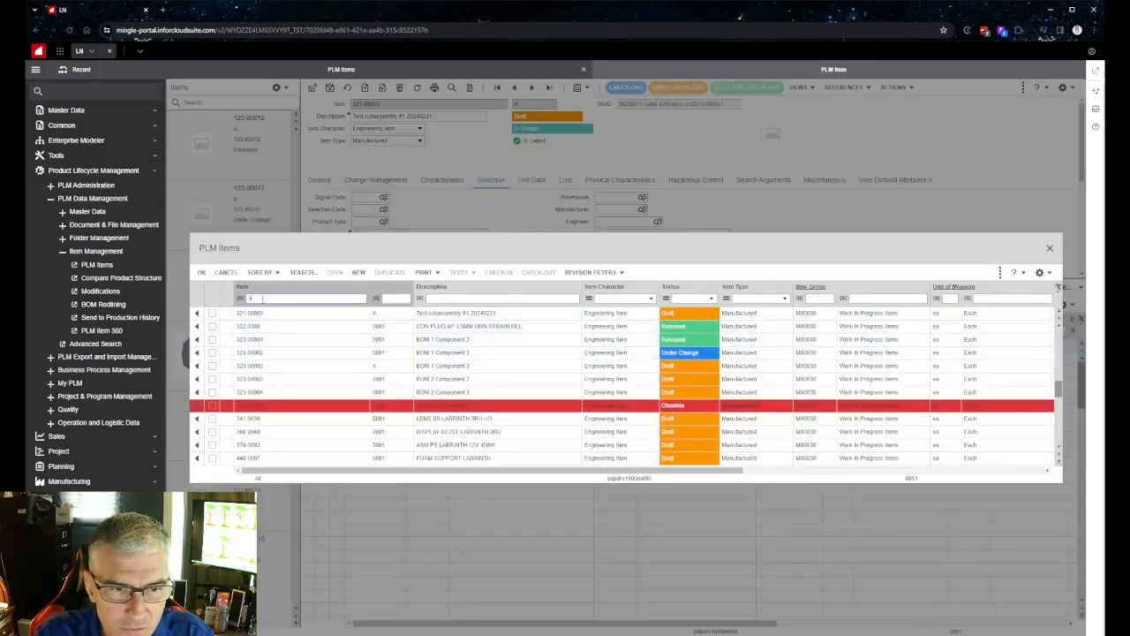
{"action": "type", "text": "21"}
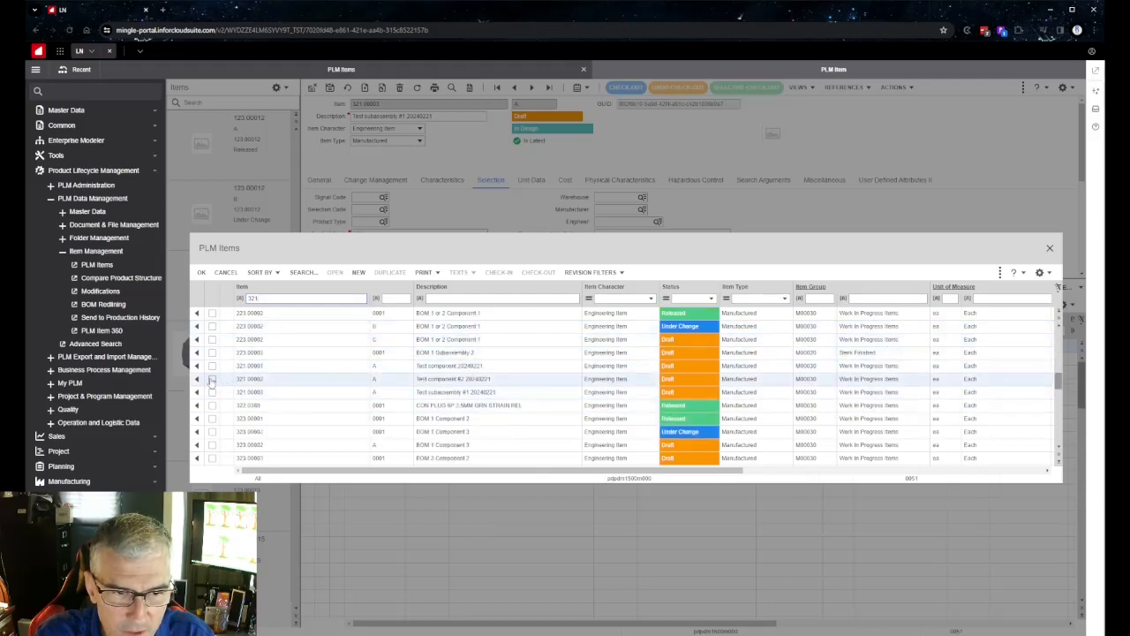
{"action": "left_click", "coordinate": [197, 367]}
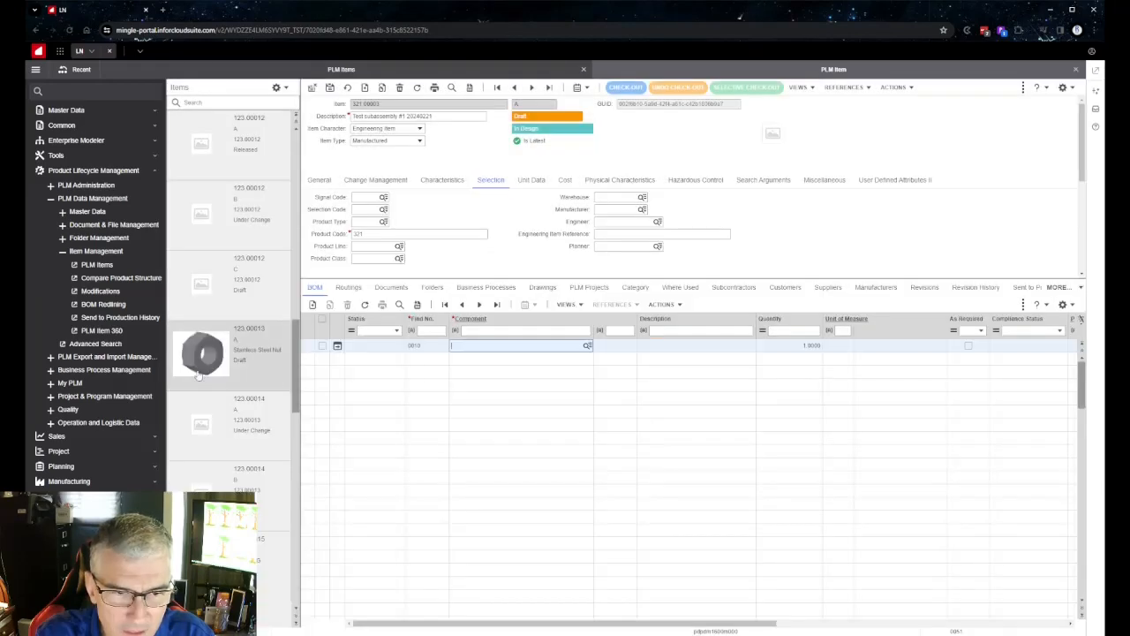
{"action": "left_click", "coordinate": [313, 308]}
{"action": "left_click", "coordinate": [634, 389]}
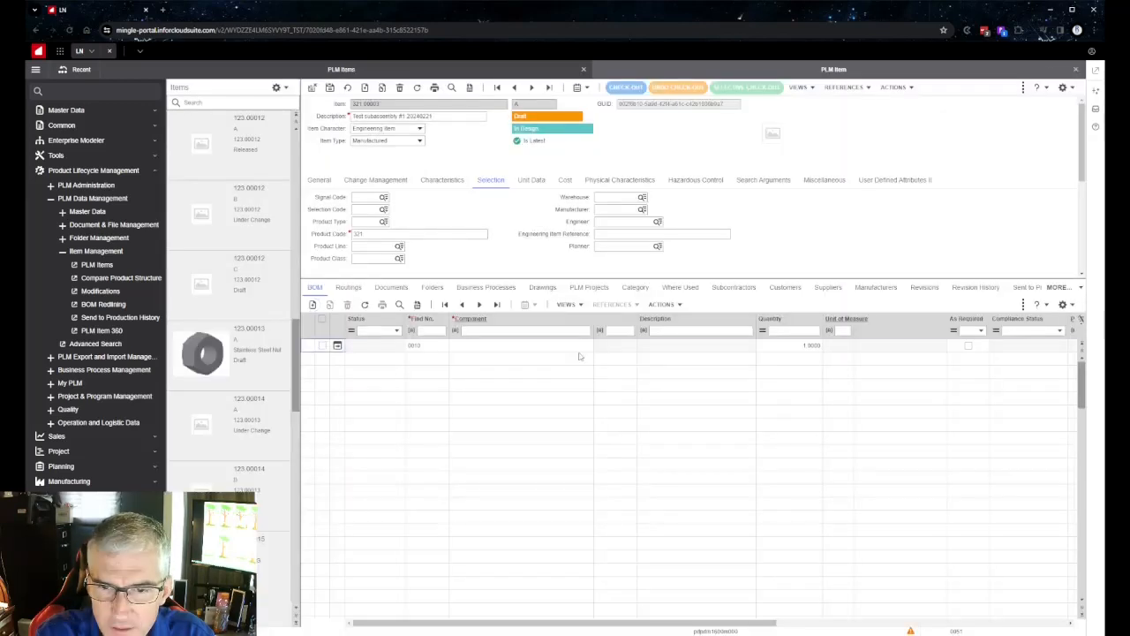
{"action": "left_click", "coordinate": [583, 347]}
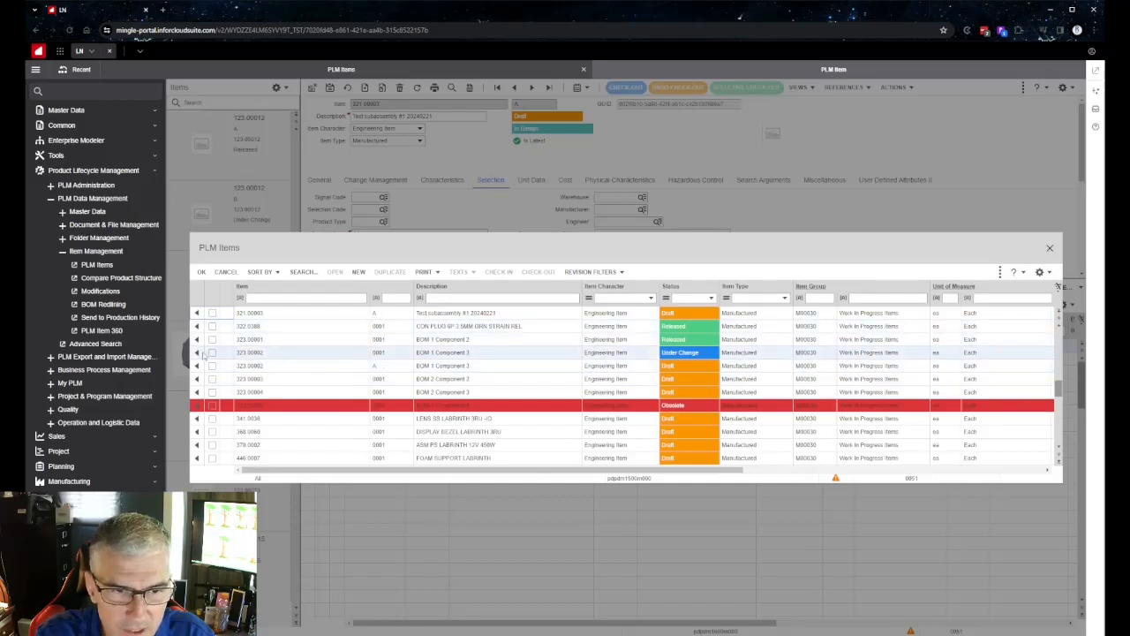
{"action": "scroll", "coordinate": [204, 320], "scroll_direction": "up", "scroll_amount": 1}
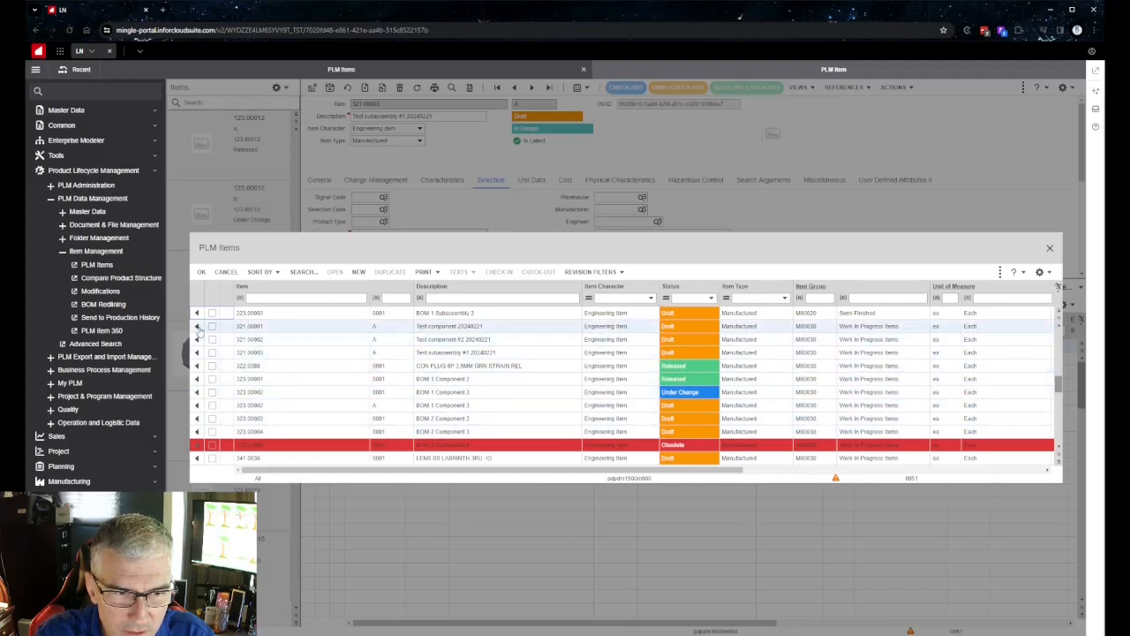
{"action": "left_click", "coordinate": [197, 325]}
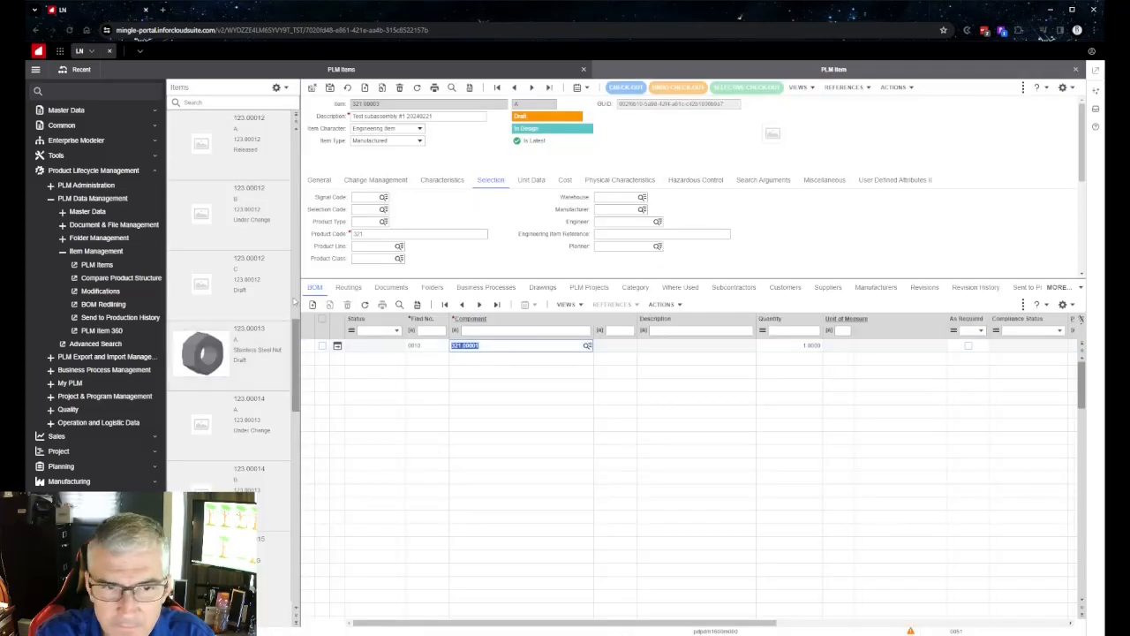
Step: Add a second line to the subassembly's BOM with component 321.00002 and save it
{"action": "left_click", "coordinate": [312, 304]}
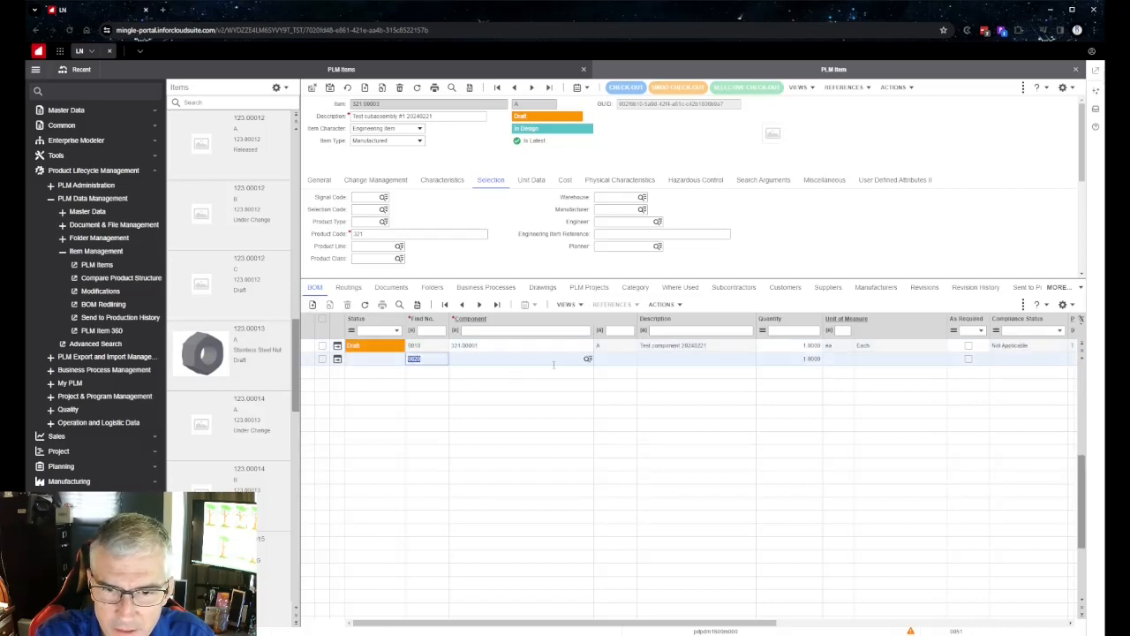
{"action": "key", "text": "Tab"}
{"action": "key", "text": "F2"}
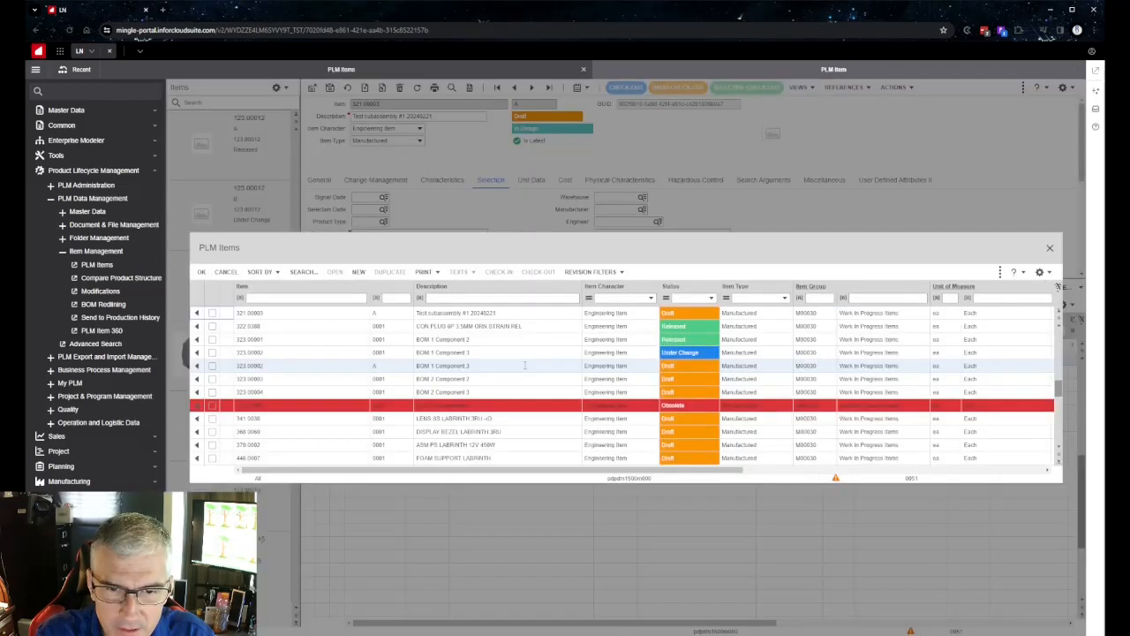
{"action": "left_click", "coordinate": [197, 313]}
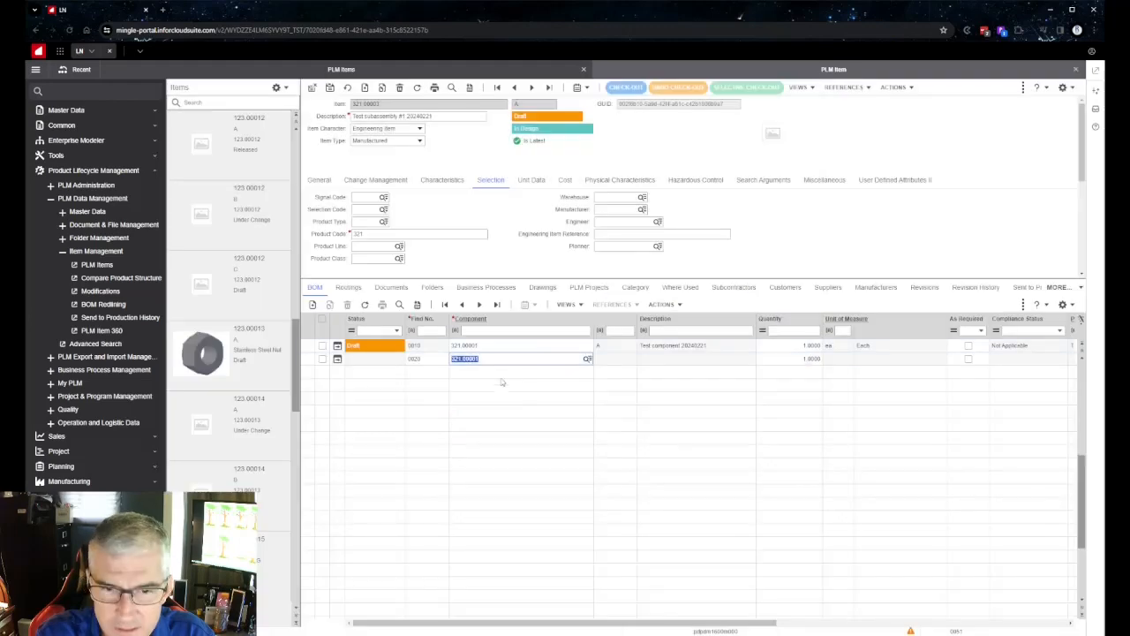
{"action": "left_click", "coordinate": [495, 359]}
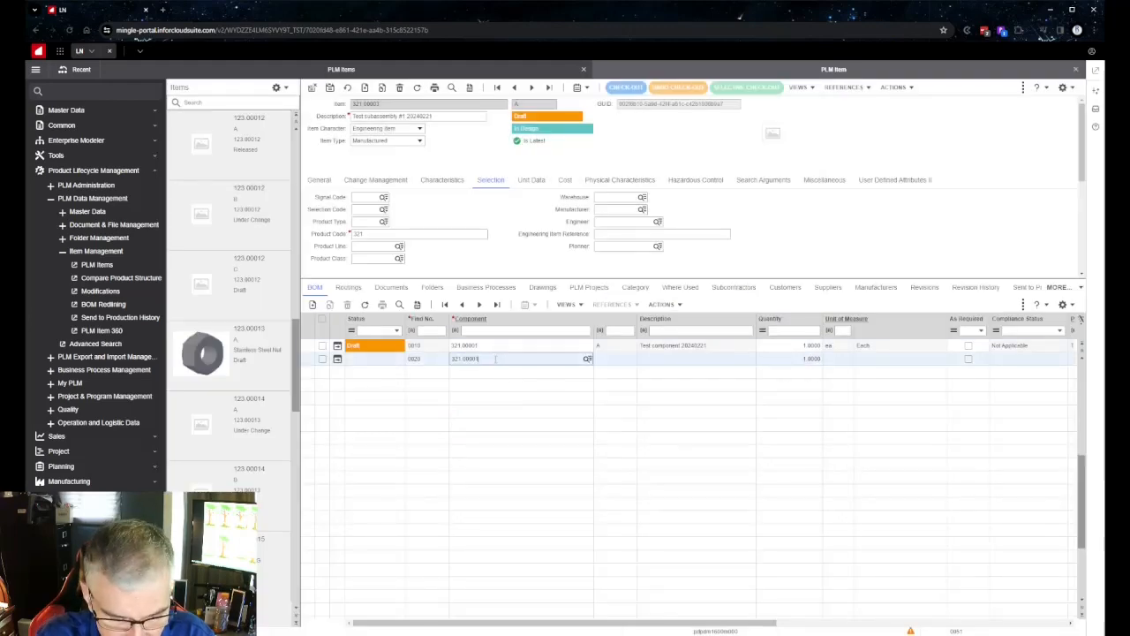
{"action": "type", "text": "2"}
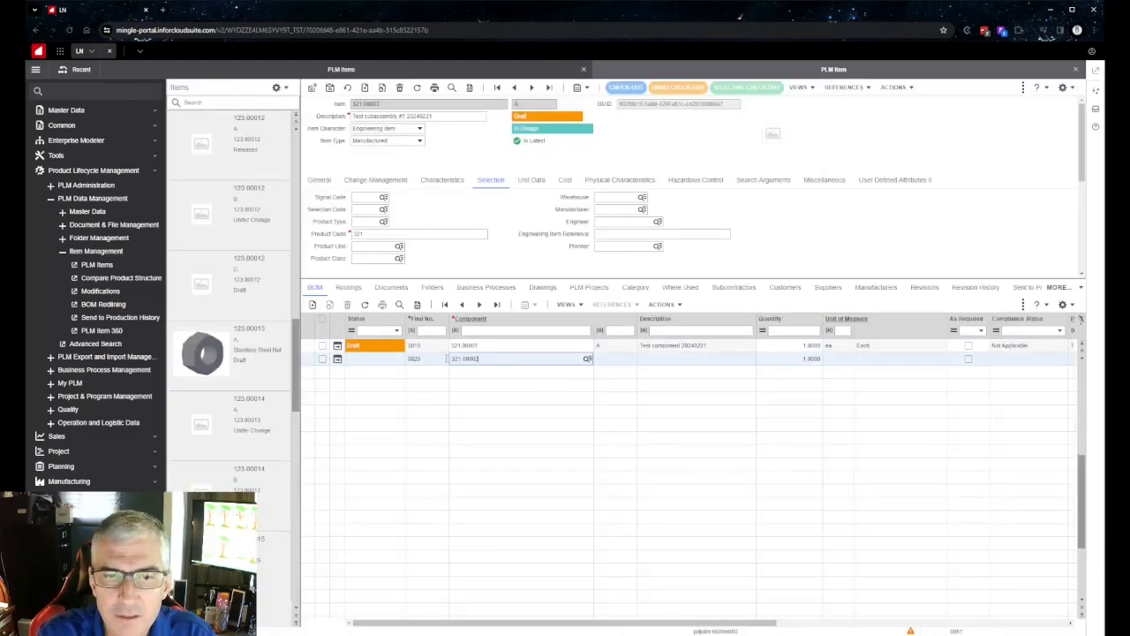
{"action": "key", "text": "Return"}
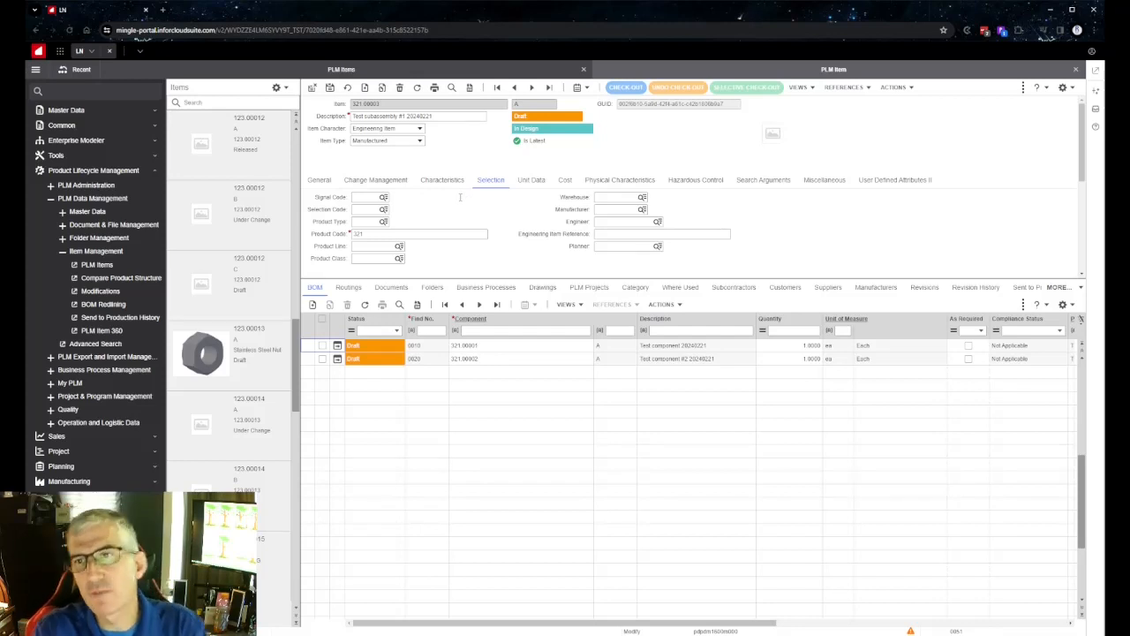
Step: Open the subassembly's structure in the Item Structure Workbench and widen the details area
{"action": "left_click", "coordinate": [835, 88]}
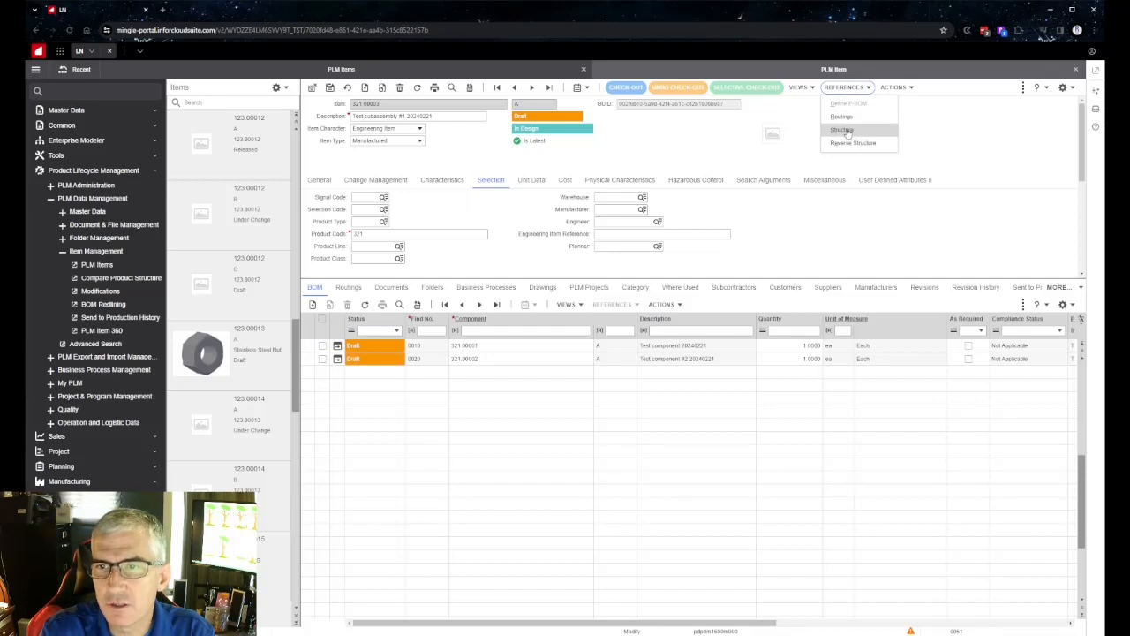
{"action": "left_click", "coordinate": [844, 129]}
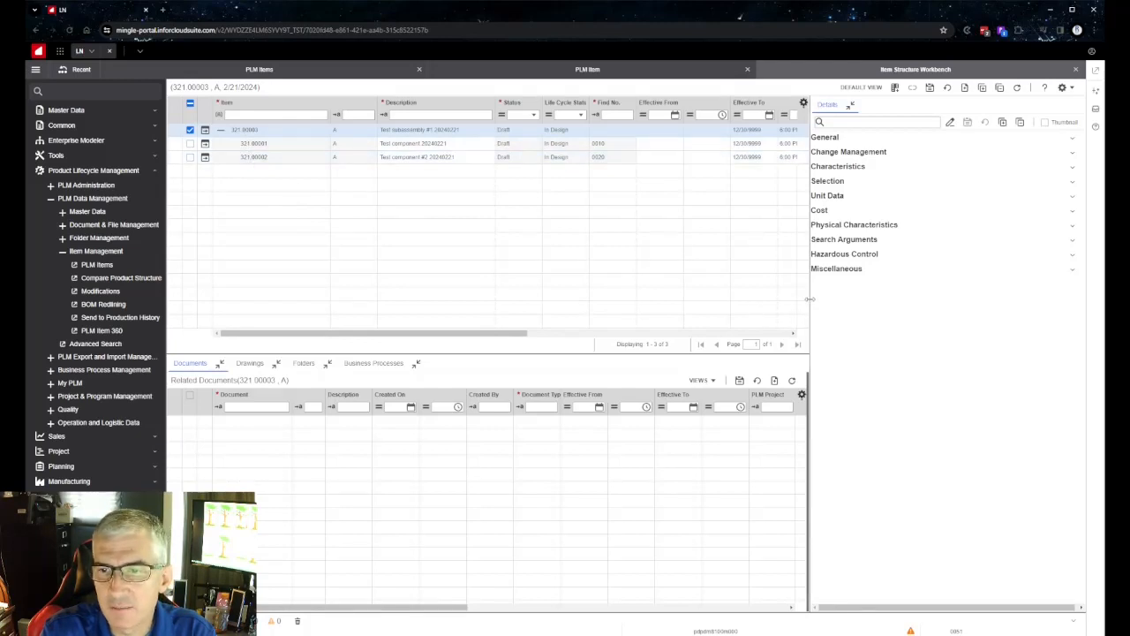
{"action": "left_click_drag", "start_coordinate": [809, 304], "coordinate": [730, 306]}
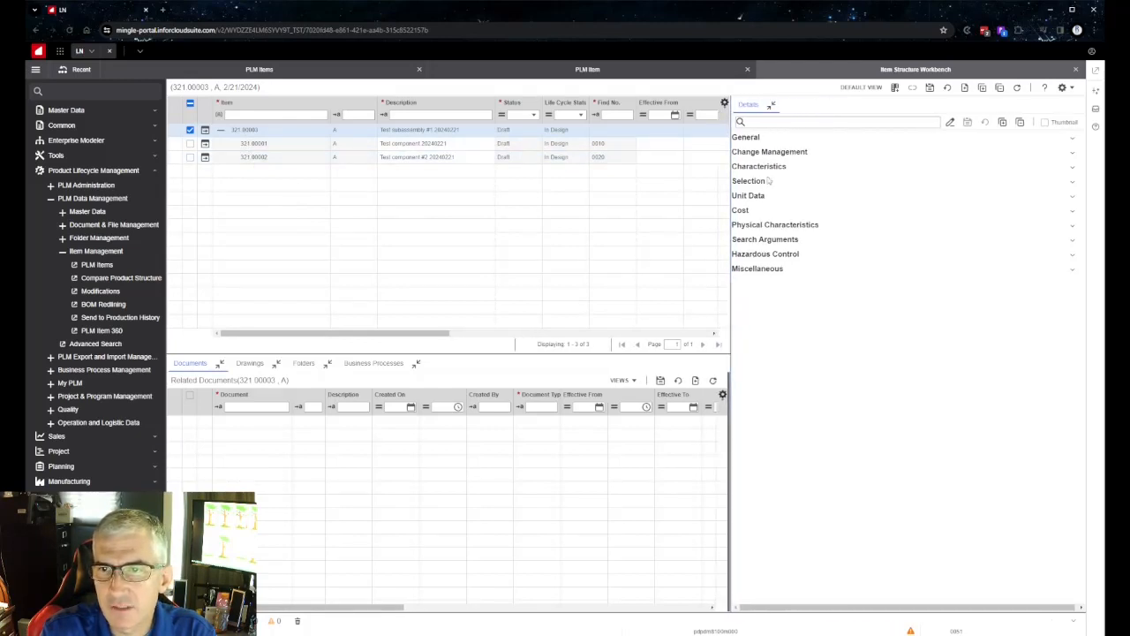
Step: Show the General and Change Management details of component 321.00001 in the structure
{"action": "left_click", "coordinate": [290, 143]}
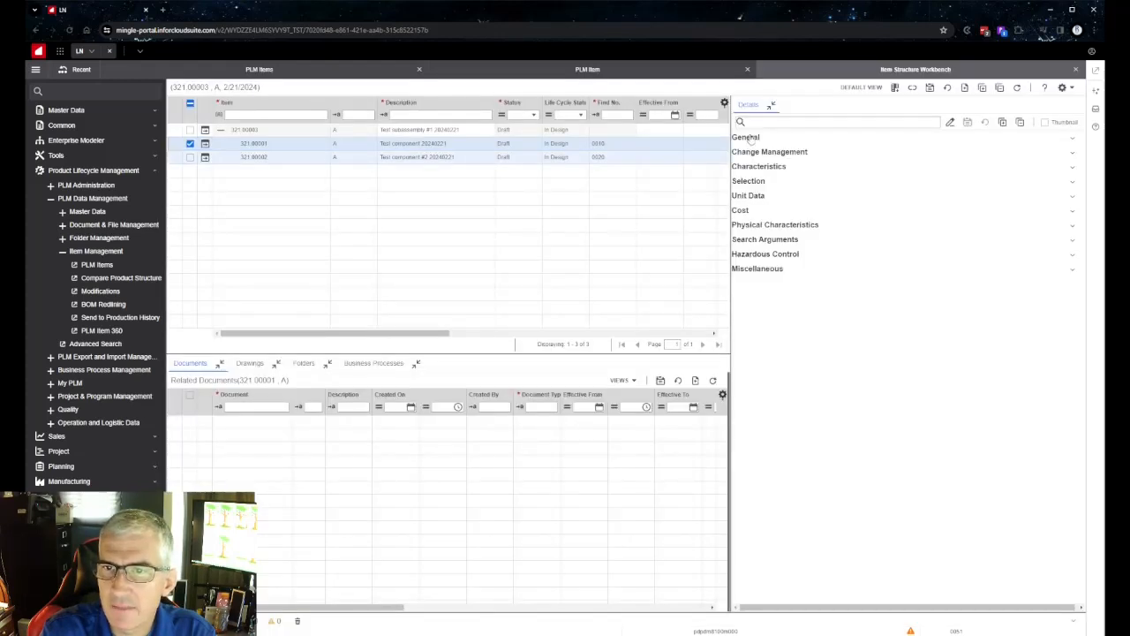
{"action": "left_click", "coordinate": [747, 139]}
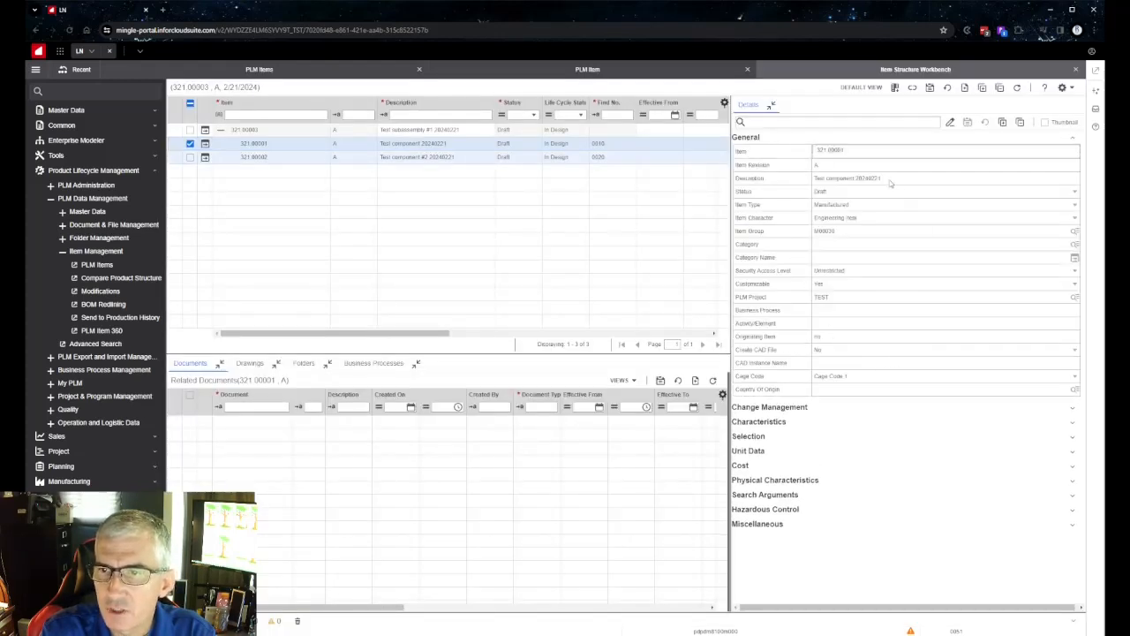
{"action": "left_click", "coordinate": [777, 411]}
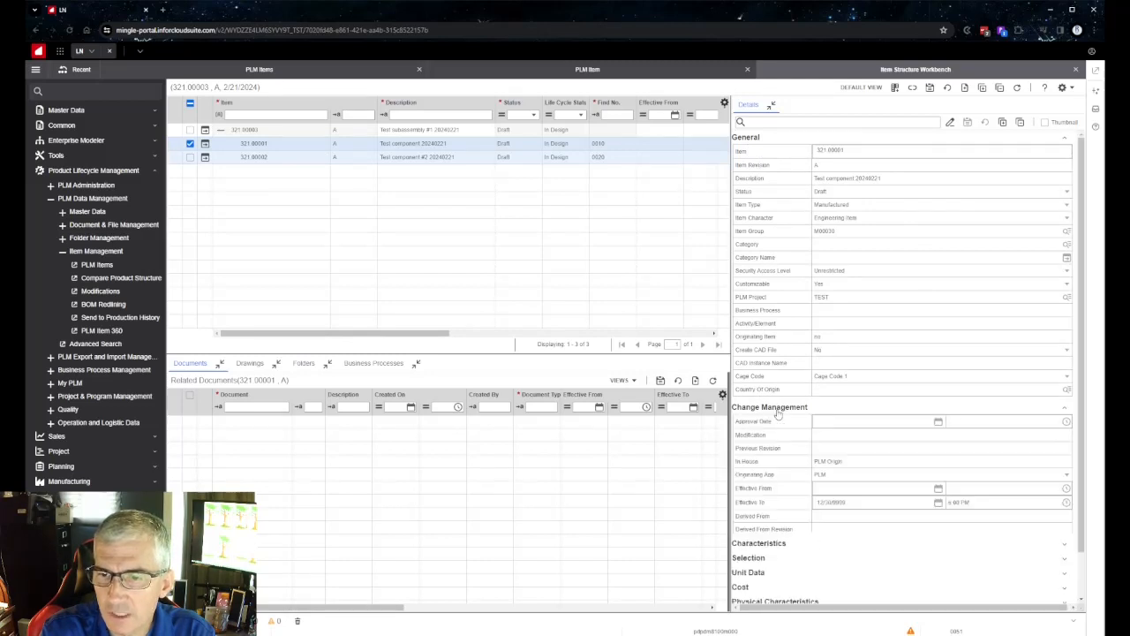
Step: Return to the subassembly's PLM item record and review its characteristics, unit data, cost, physical characteristics and hazardous control data
{"action": "left_click", "coordinate": [579, 70]}
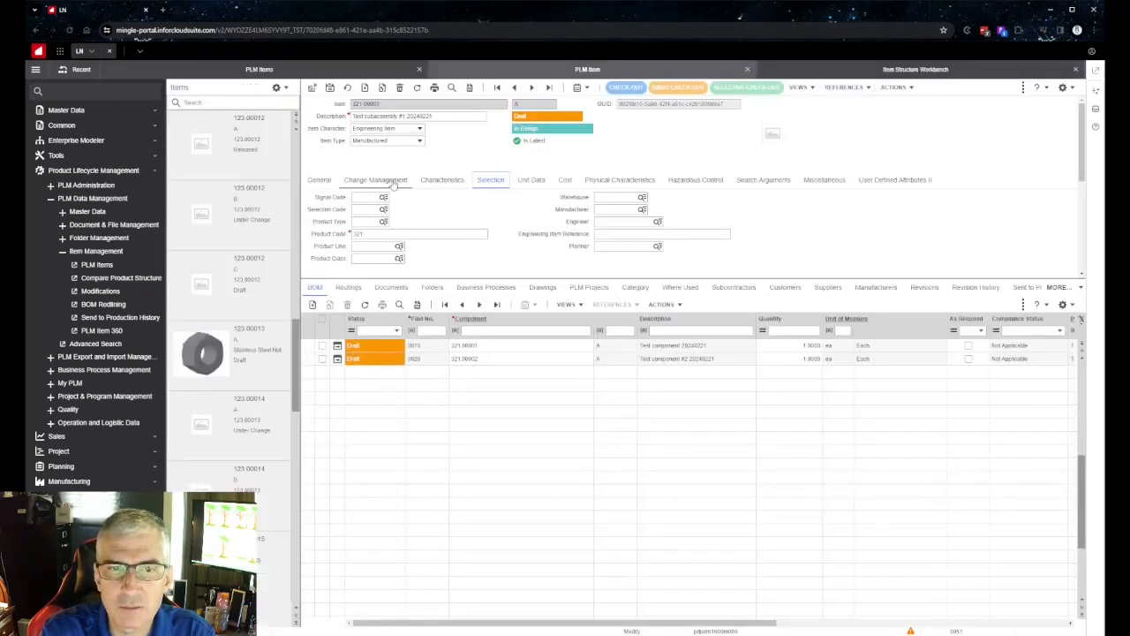
{"action": "left_click", "coordinate": [442, 179]}
{"action": "left_click", "coordinate": [521, 181]}
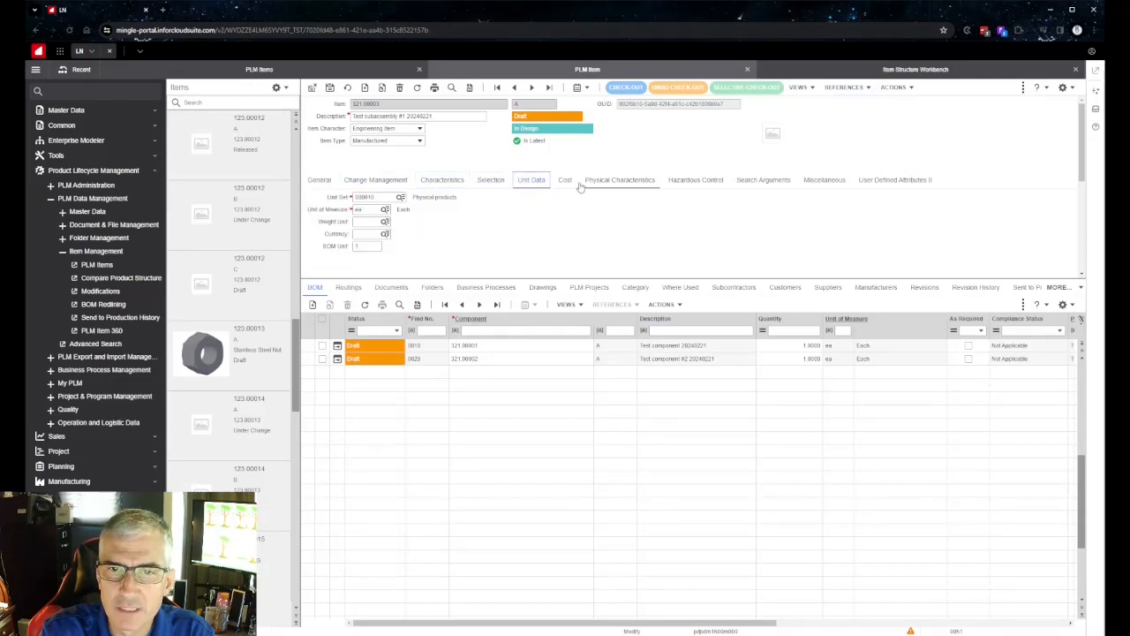
{"action": "left_click", "coordinate": [569, 181]}
{"action": "left_click", "coordinate": [611, 181]}
{"action": "left_click", "coordinate": [685, 180]}
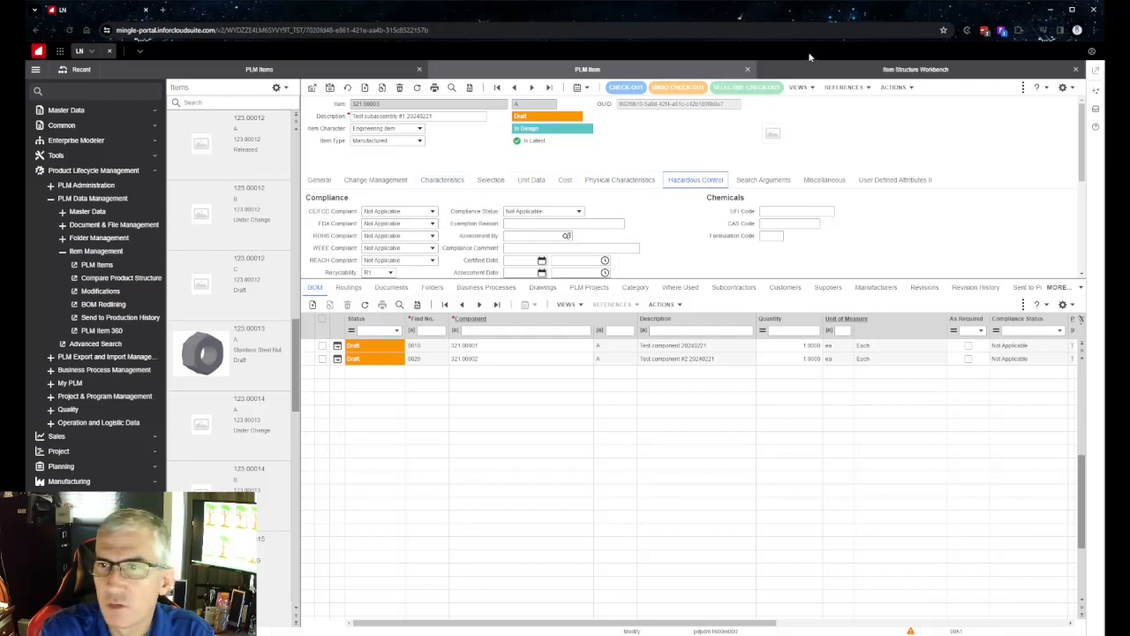
Step: In the Item Structure Workbench, change component 321.00001's description to "Test component 20240221 new data" and save it
{"action": "left_click", "coordinate": [854, 71]}
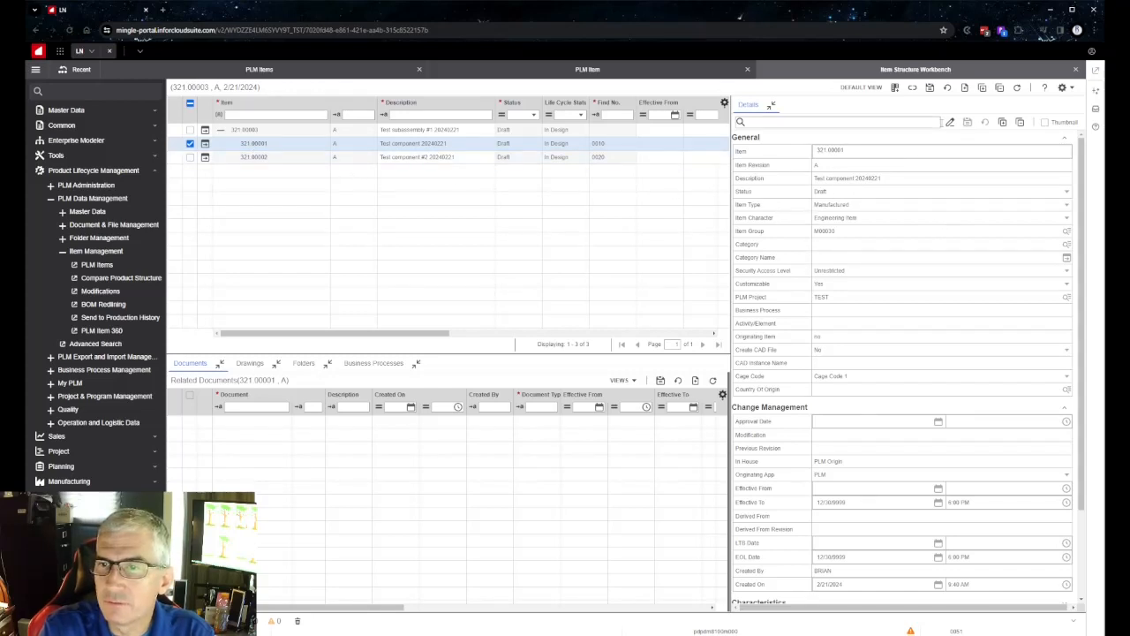
{"action": "left_click", "coordinate": [951, 123]}
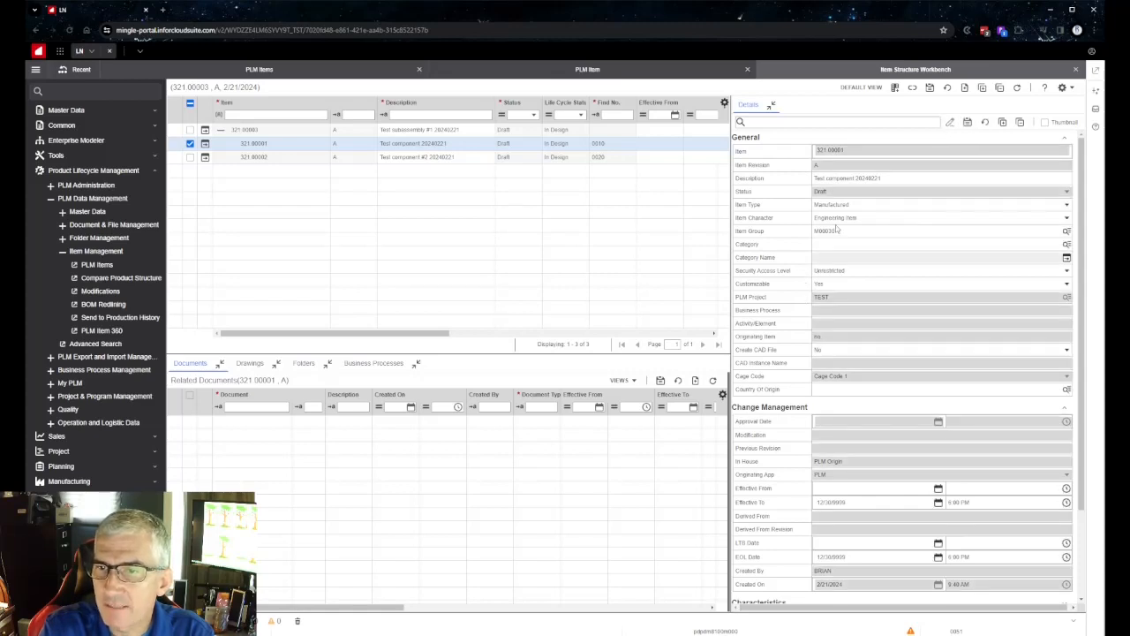
{"action": "left_click", "coordinate": [894, 179]}
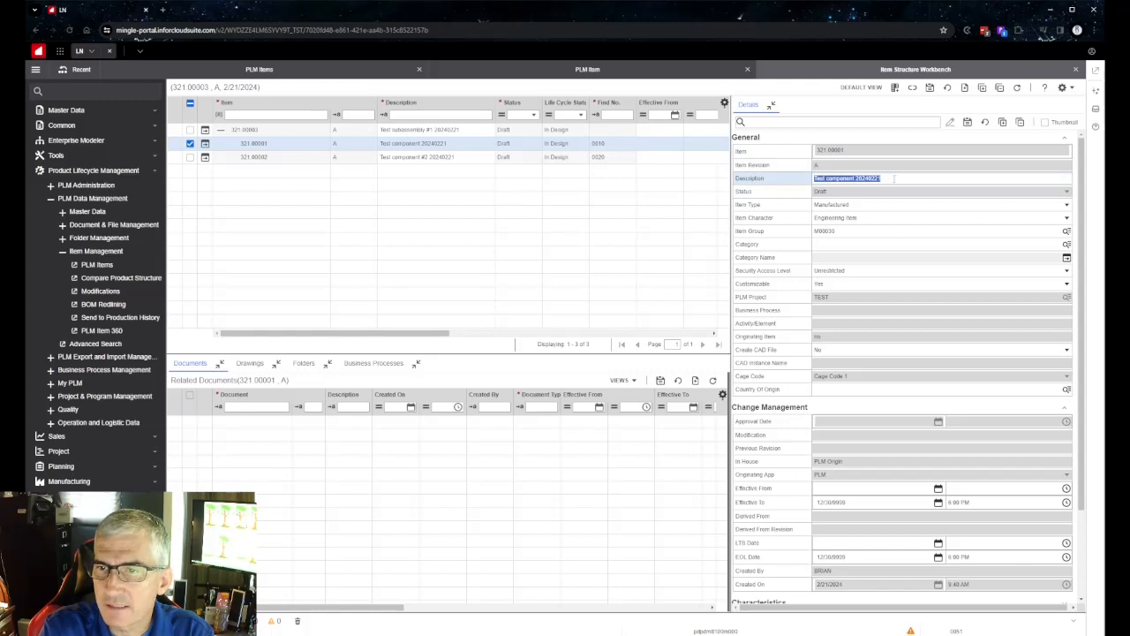
{"action": "left_click", "coordinate": [895, 178]}
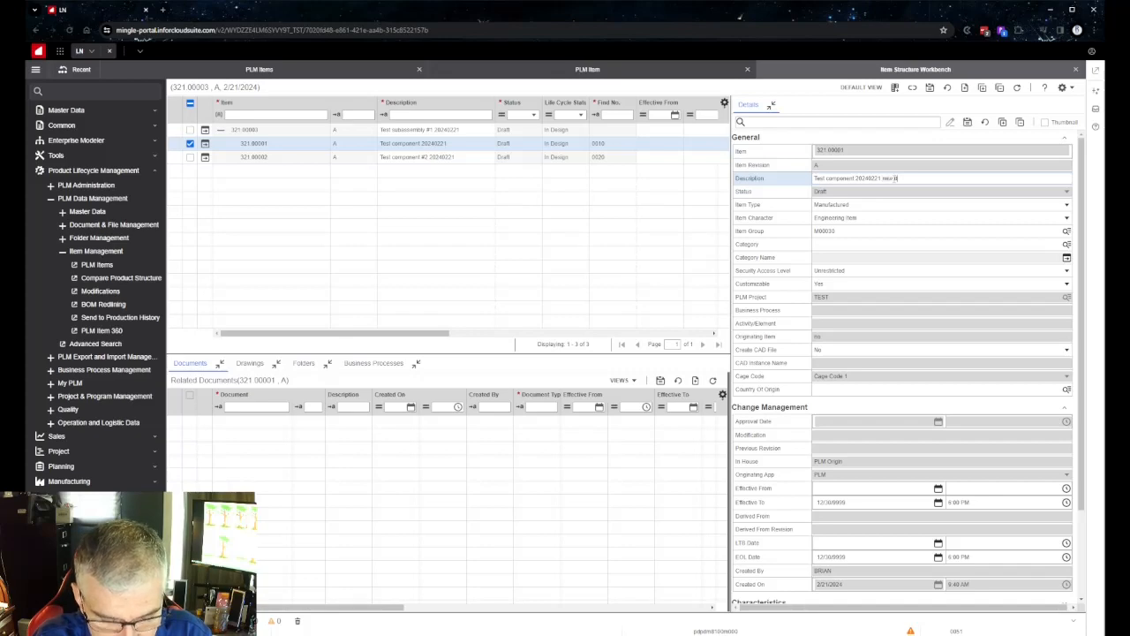
{"action": "left_click", "coordinate": [967, 122]}
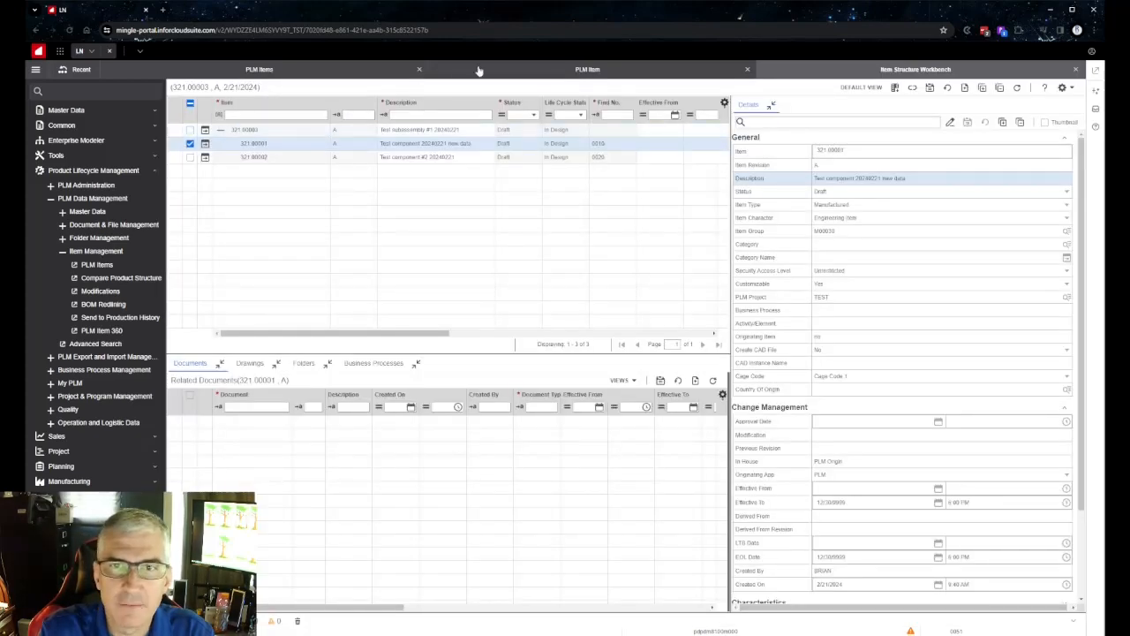
Step: Refresh the subassembly's PLM item record to check its BOM, and examine the remaining structure columns in the Item Structure Workbench
{"action": "left_click", "coordinate": [553, 69]}
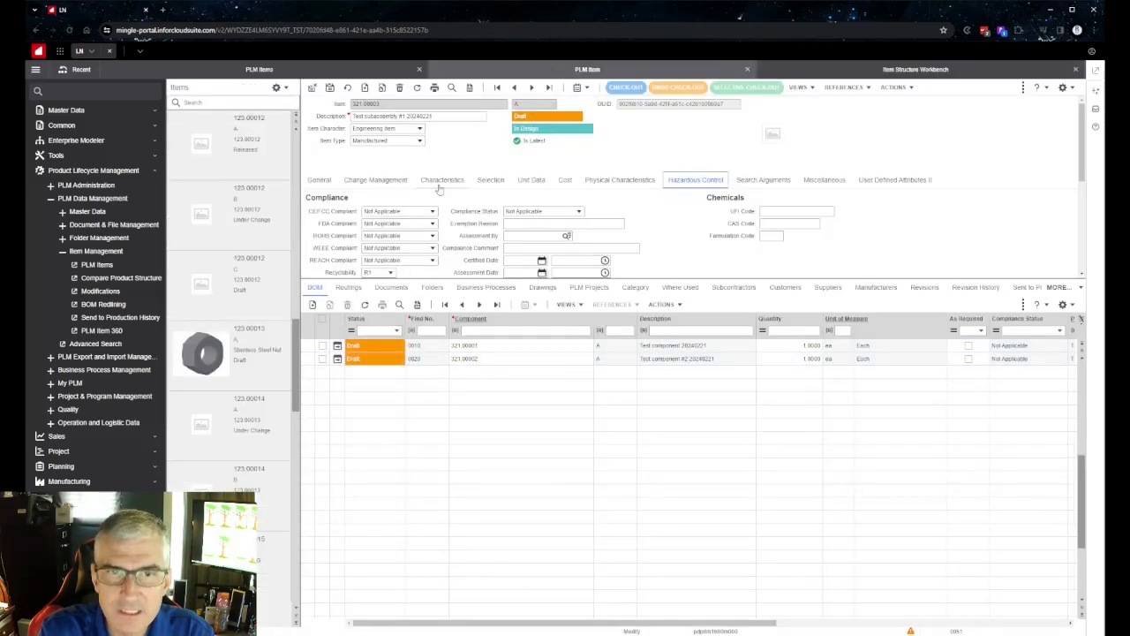
{"action": "left_click", "coordinate": [417, 87]}
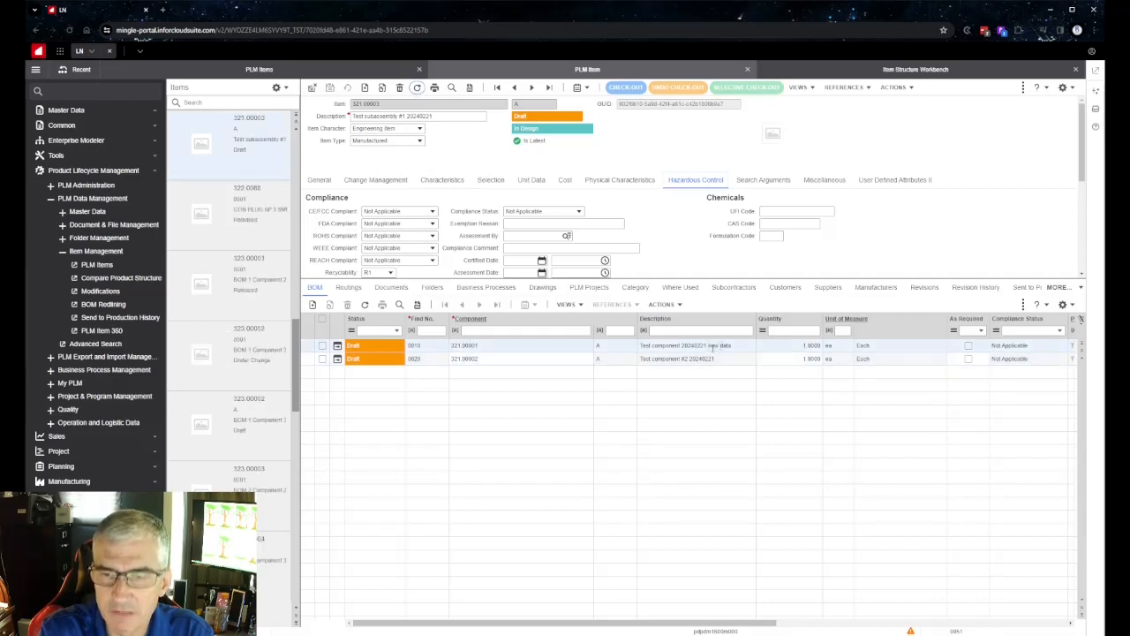
{"action": "left_click", "coordinate": [896, 68]}
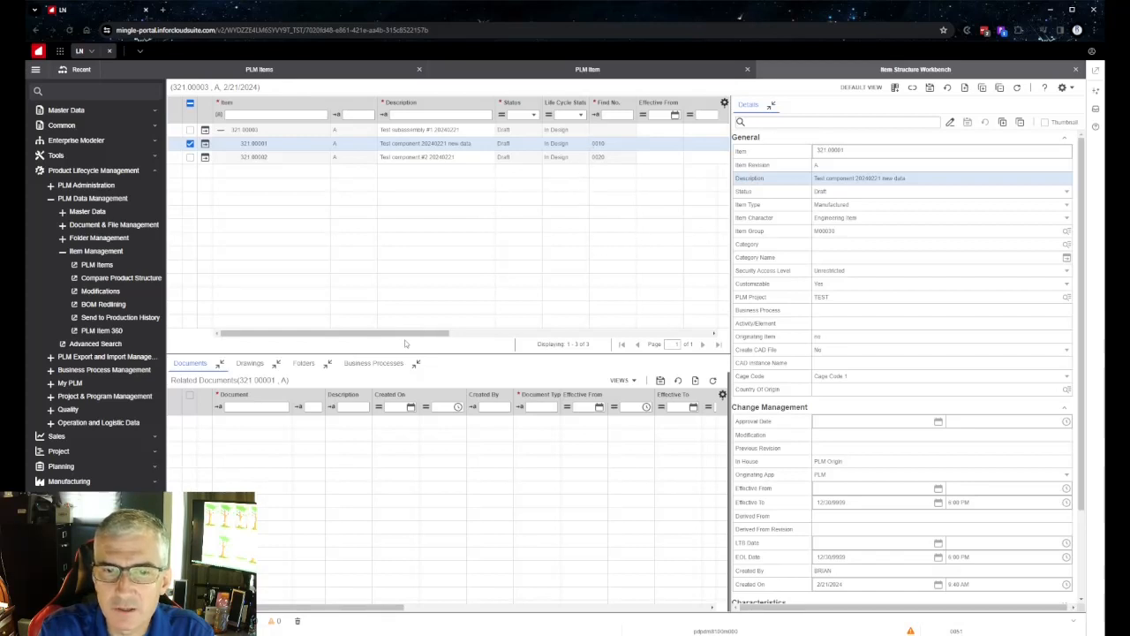
{"action": "left_click_drag", "start_coordinate": [405, 340], "coordinate": [565, 342]}
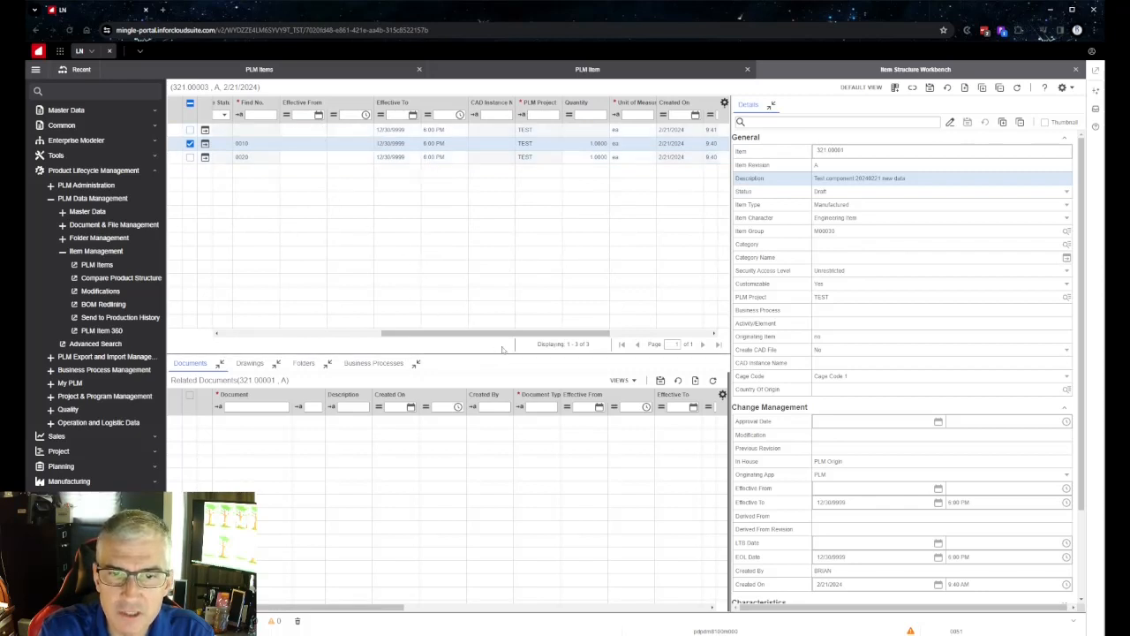
{"action": "left_click_drag", "start_coordinate": [518, 334], "coordinate": [618, 338]}
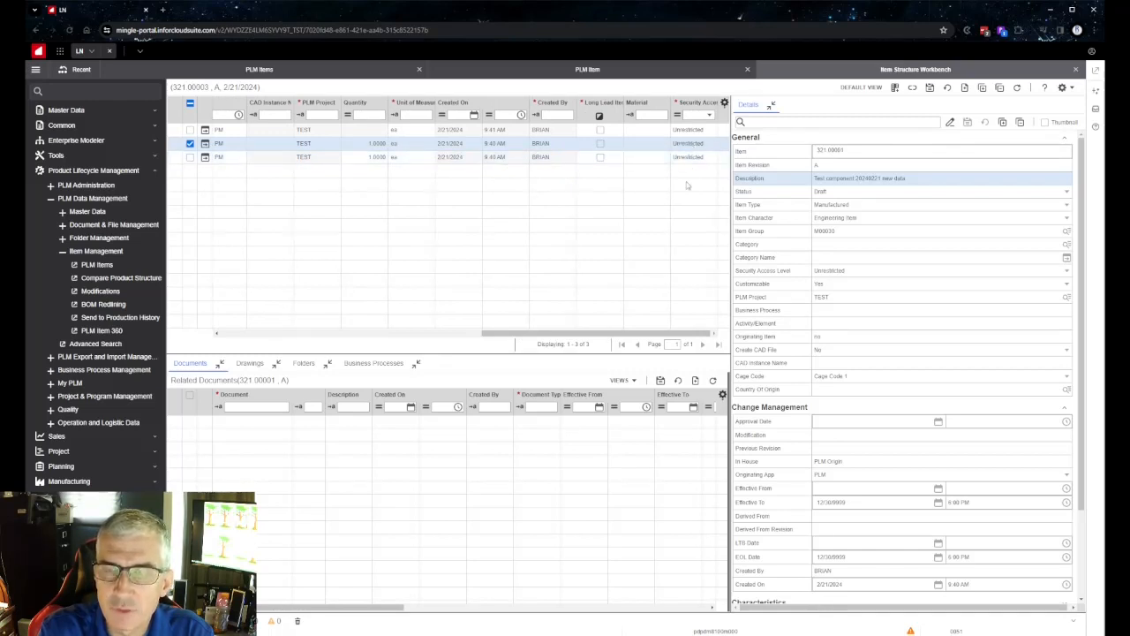
Step: Add a related document entry to component 321.00001 and start a new document for it with the description "Test component"
{"action": "left_click_drag", "start_coordinate": [643, 336], "coordinate": [381, 336]}
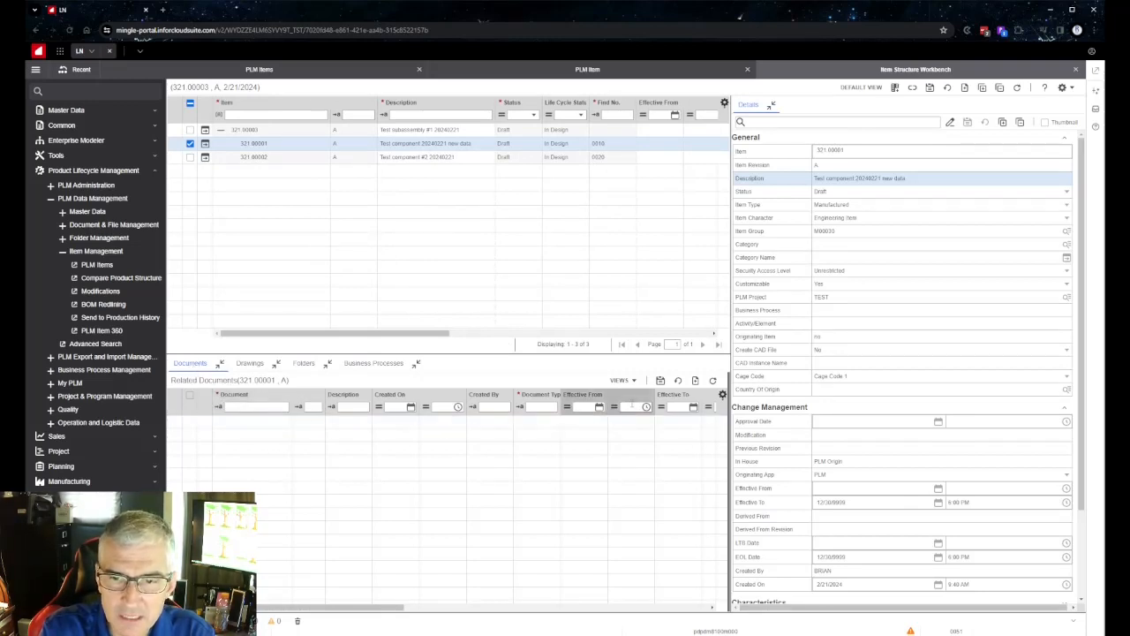
{"action": "left_click", "coordinate": [695, 381]}
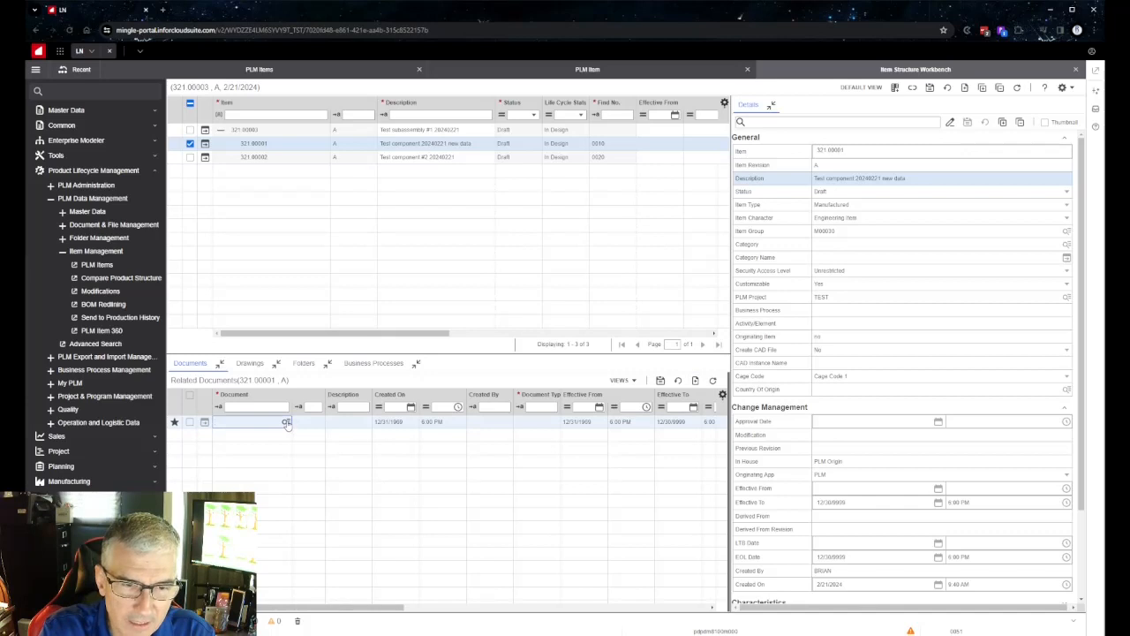
{"action": "left_click", "coordinate": [285, 422]}
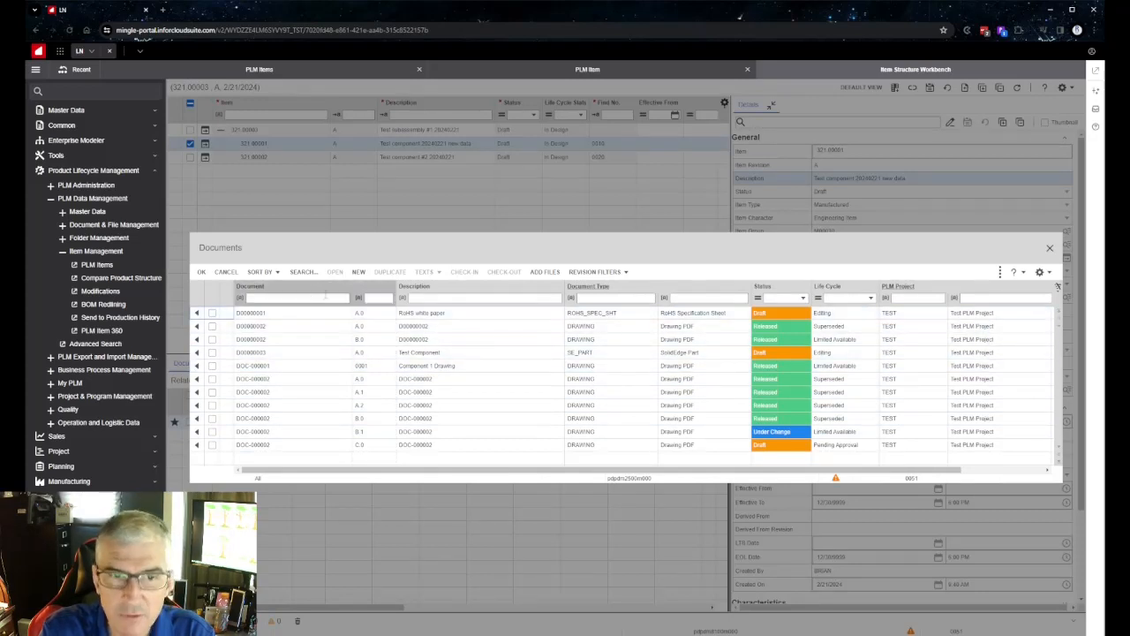
{"action": "left_click", "coordinate": [360, 273]}
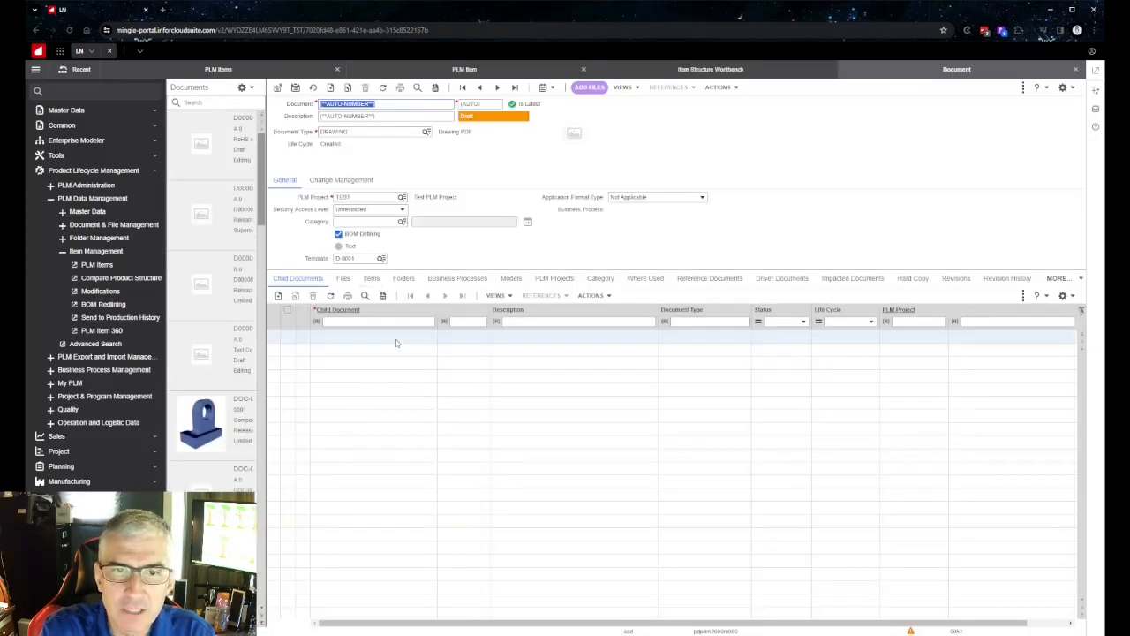
{"action": "left_click", "coordinate": [383, 115]}
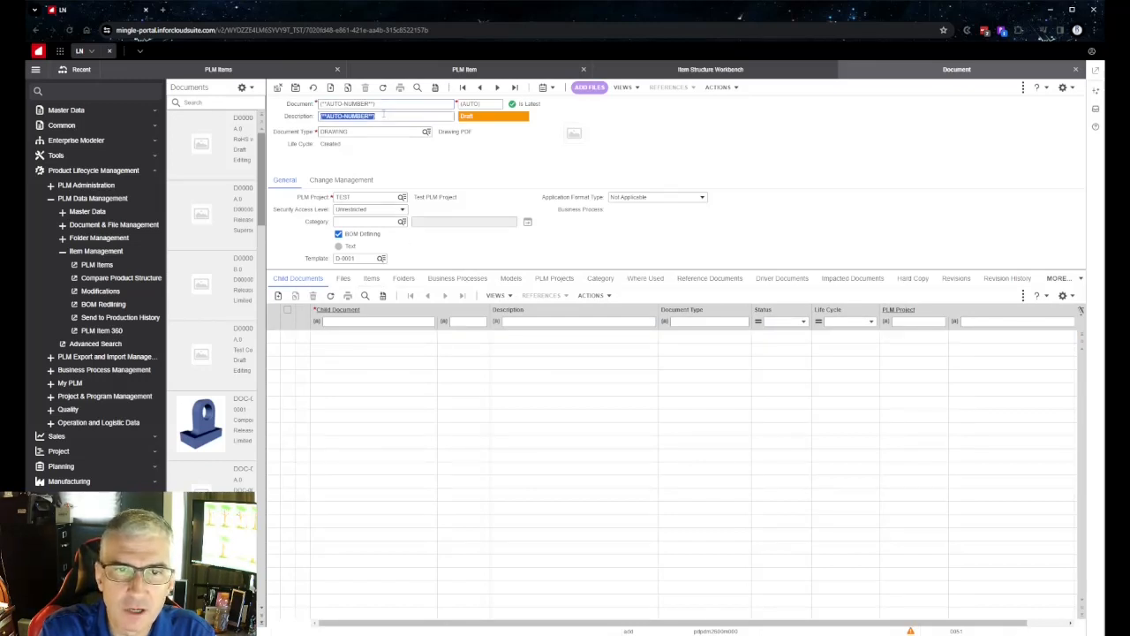
{"action": "type", "text": "Test component"}
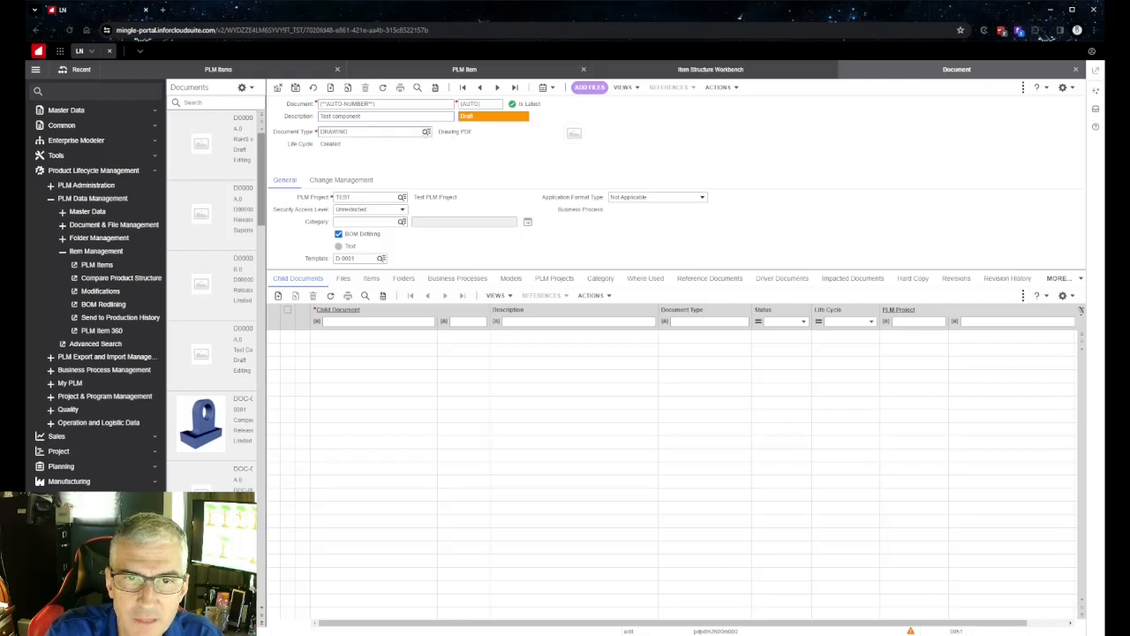
Step: Find the document type by filtering descriptions on "spec", choose PROC_SPECS (Procurement Specifications), and save the new document
{"action": "left_click", "coordinate": [426, 131]}
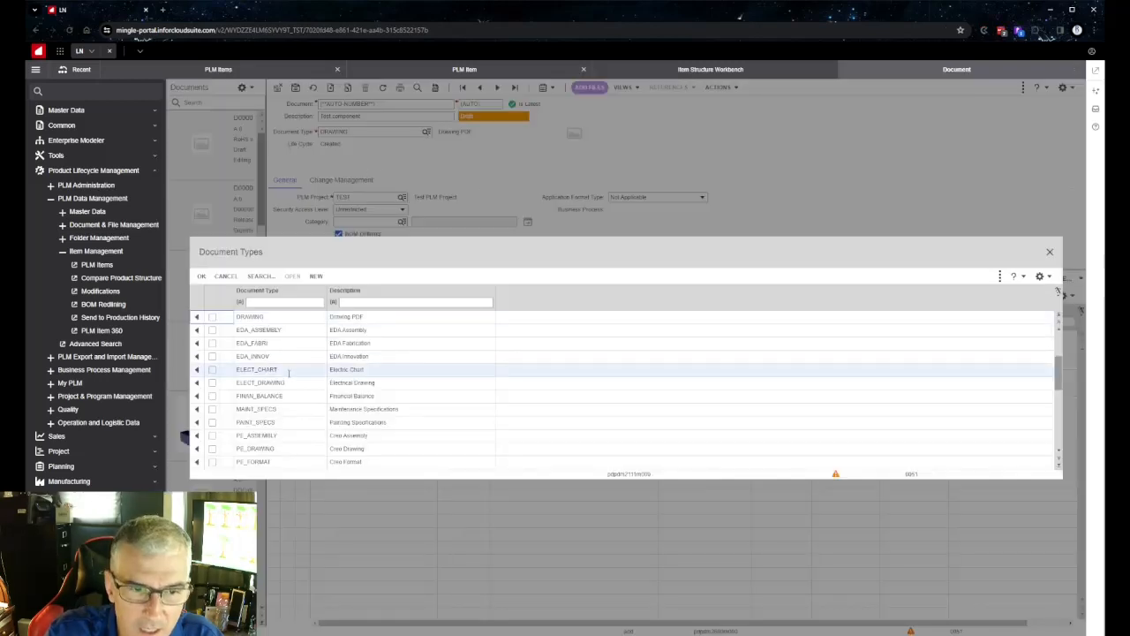
{"action": "scroll", "coordinate": [281, 388], "scroll_direction": "down", "scroll_amount": 3}
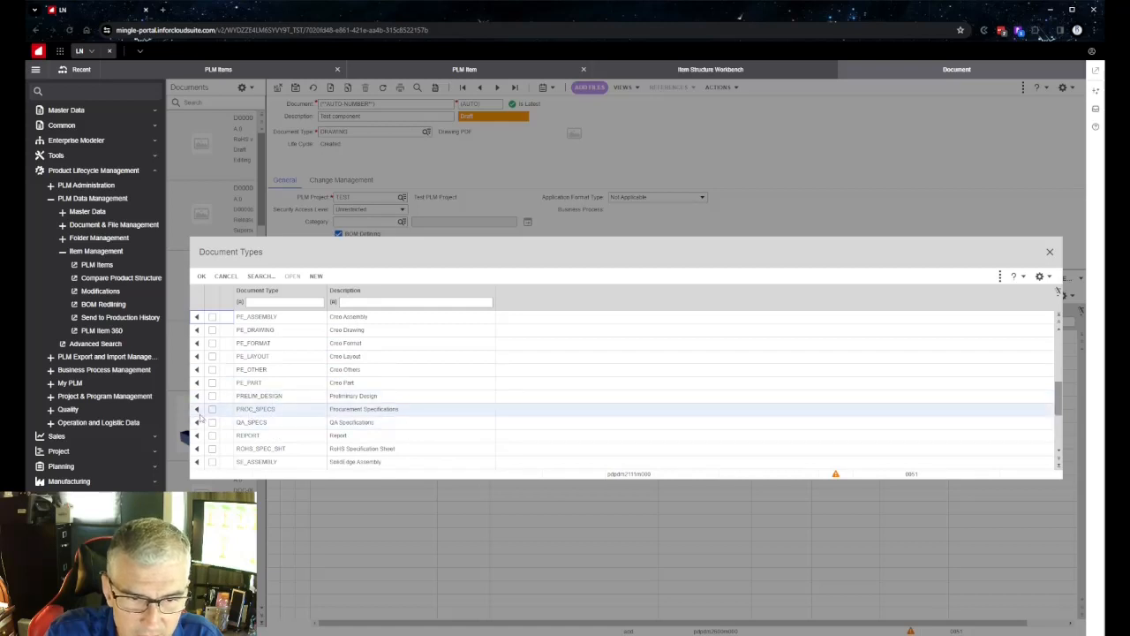
{"action": "left_click", "coordinate": [358, 302]}
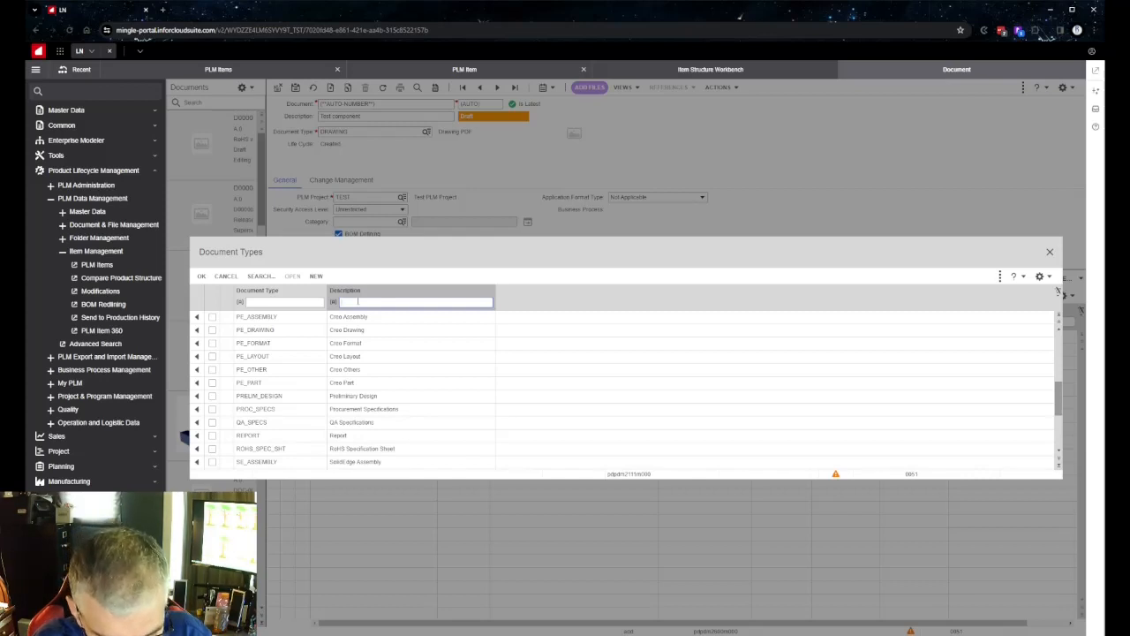
{"action": "key", "text": "Return"}
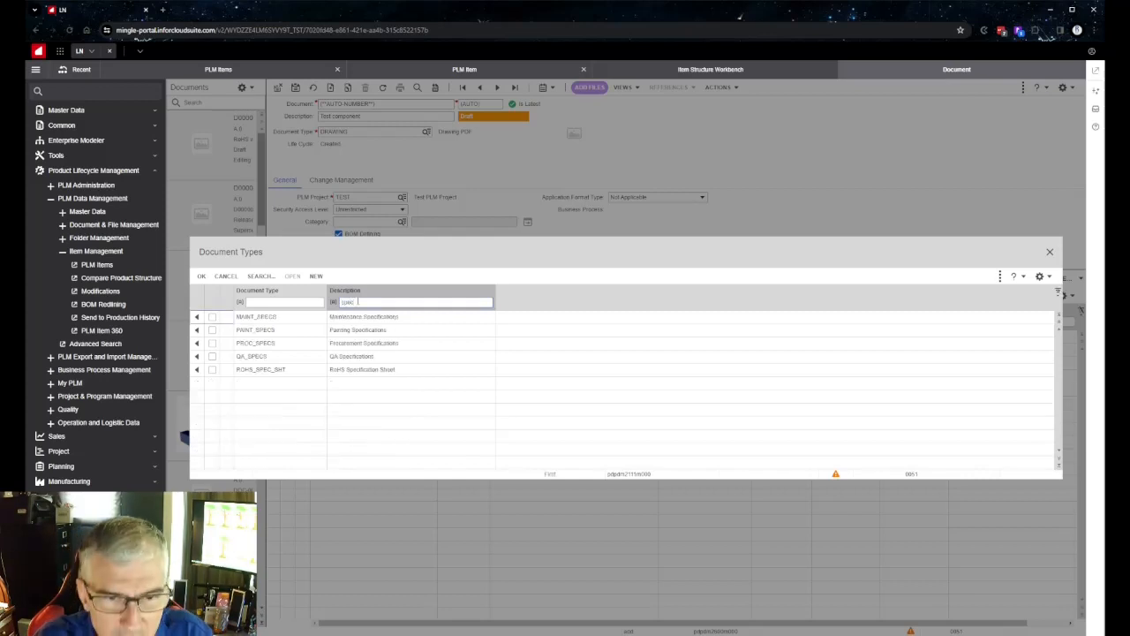
{"action": "left_click", "coordinate": [198, 344]}
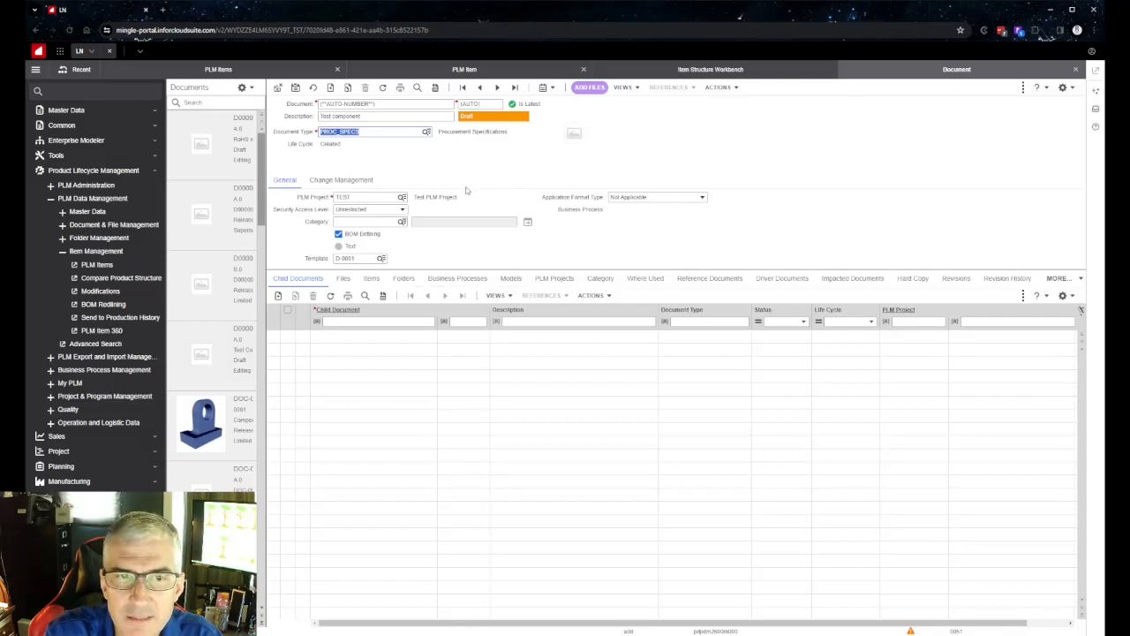
{"action": "left_click", "coordinate": [588, 88]}
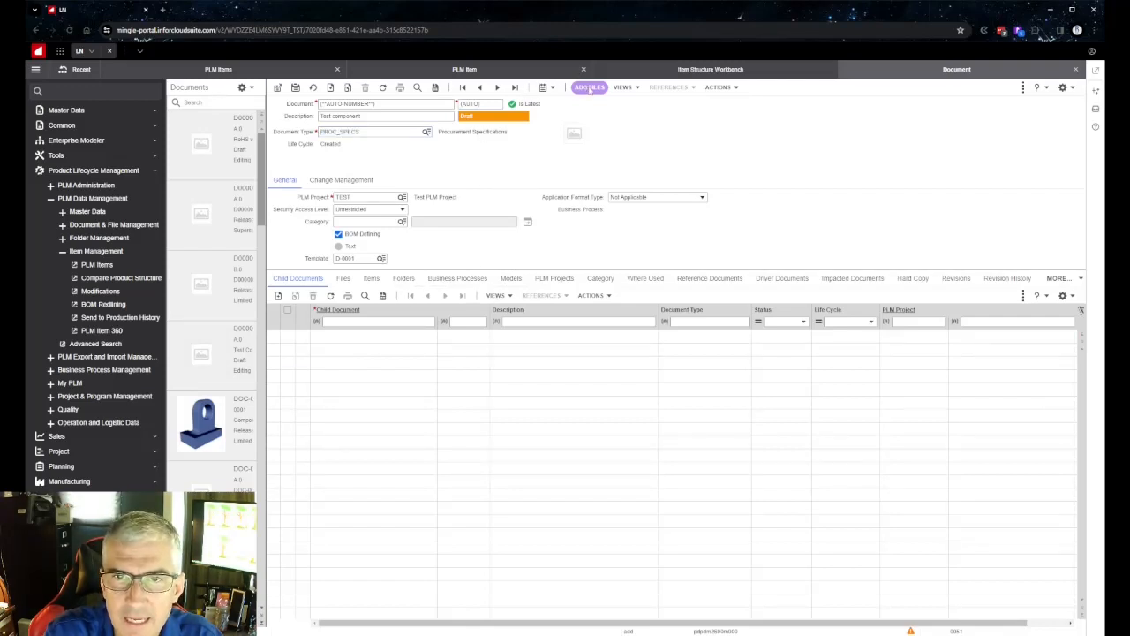
{"action": "left_click", "coordinate": [296, 88]}
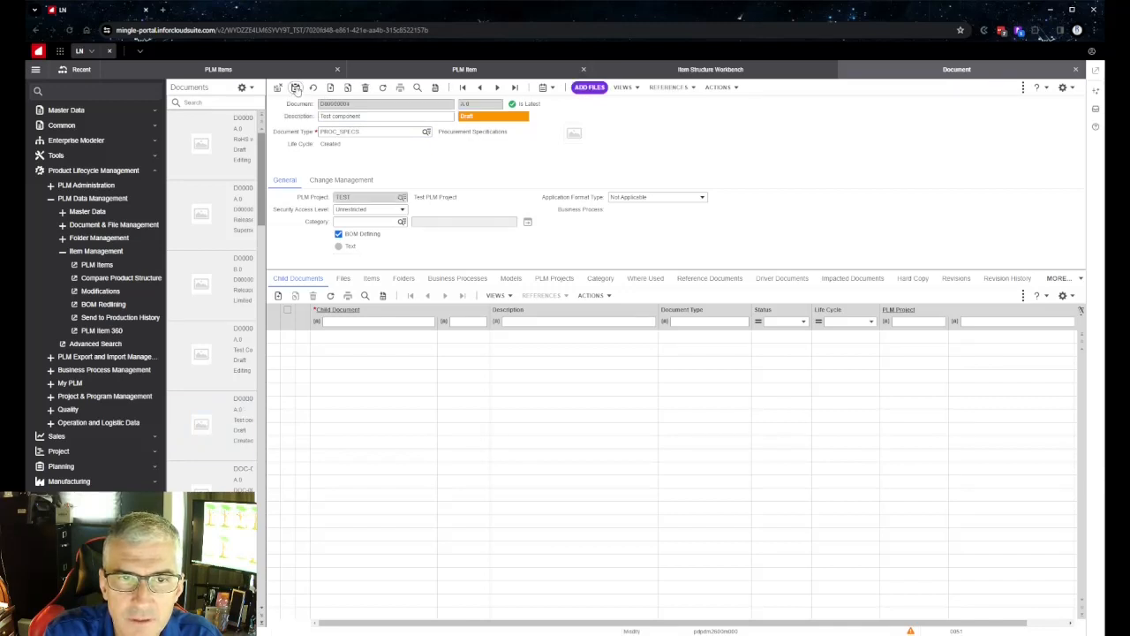
Step: Upload the file TI AIC111.PDF to the new document and show the document's attached files
{"action": "left_click", "coordinate": [592, 87]}
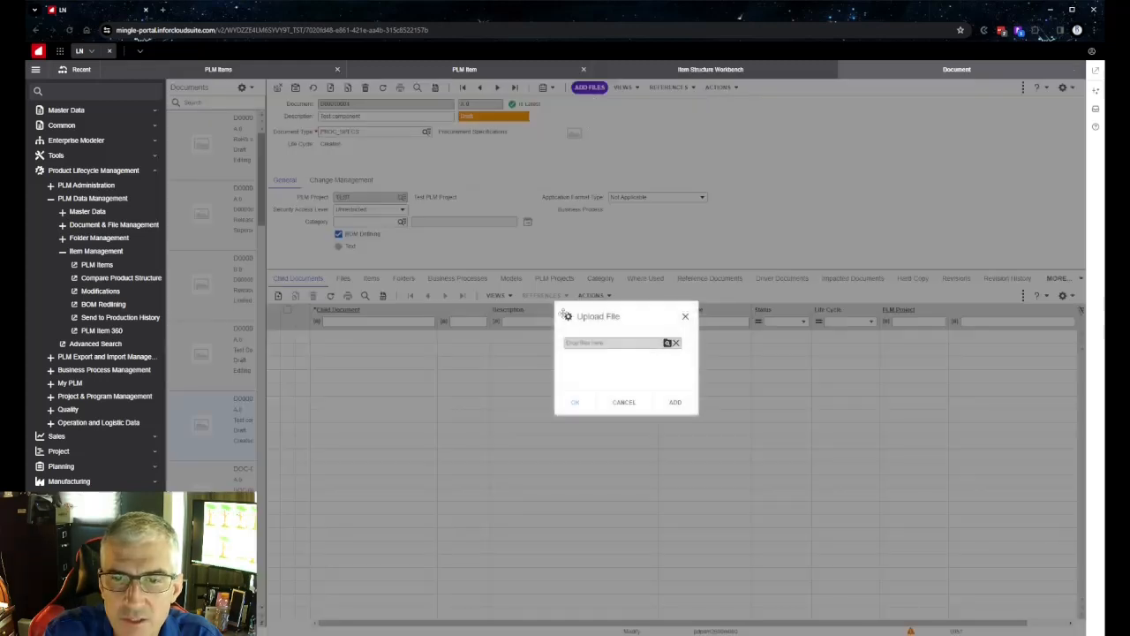
{"action": "left_click", "coordinate": [668, 343]}
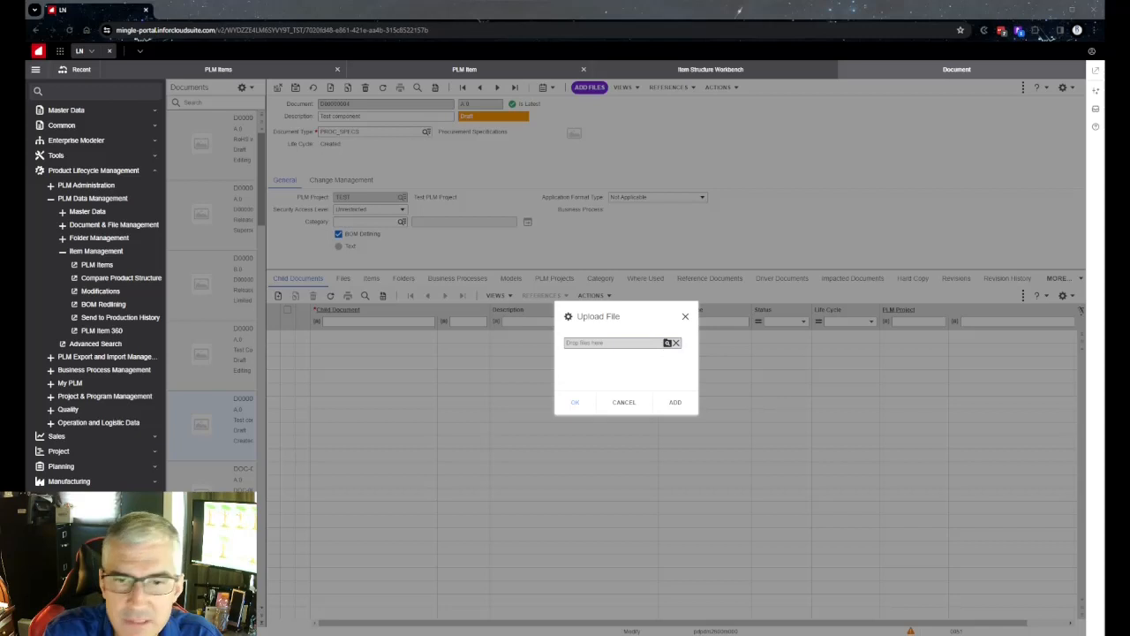
{"action": "left_click", "coordinate": [558, 380]}
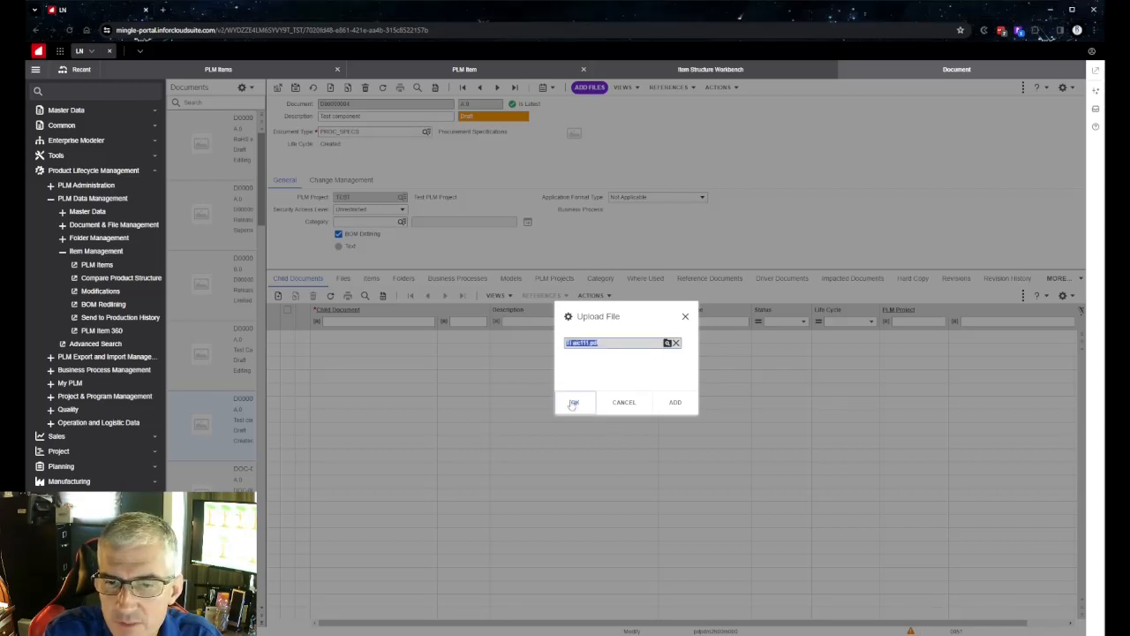
{"action": "left_click", "coordinate": [575, 402]}
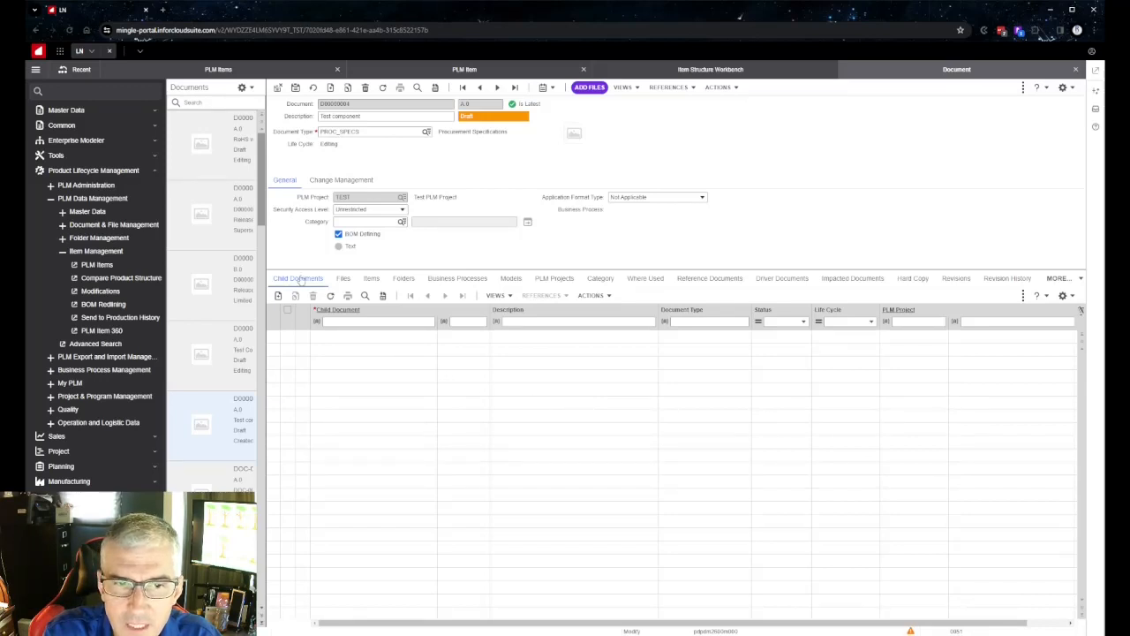
{"action": "left_click", "coordinate": [343, 280]}
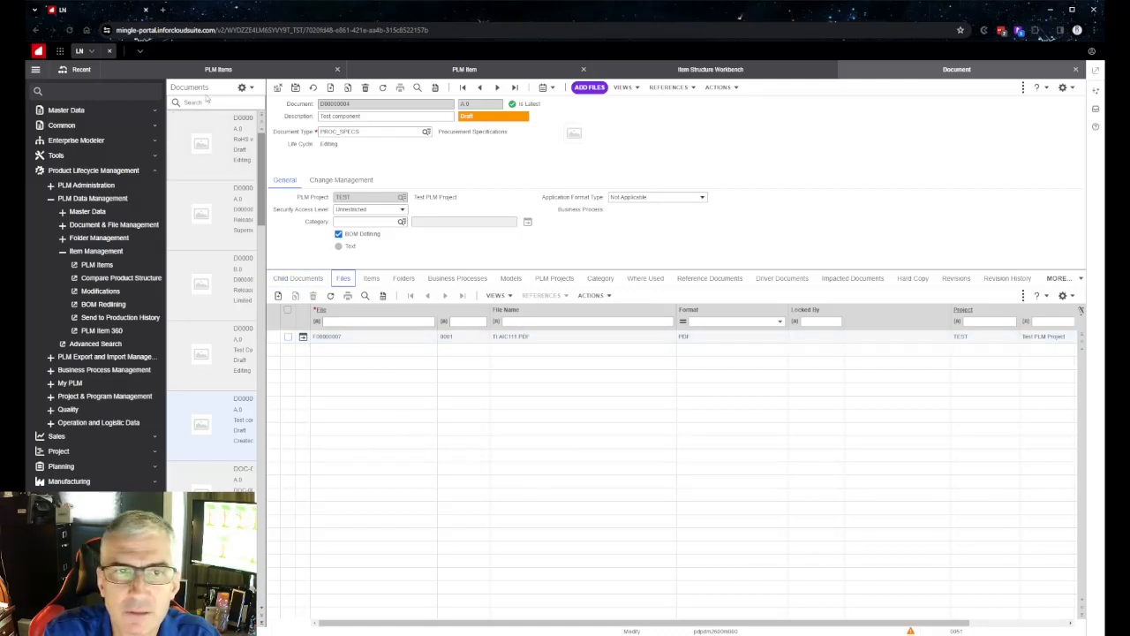
Step: Save and close the document record, and select the new document as component 321.00001's related document
{"action": "left_click", "coordinate": [278, 87]}
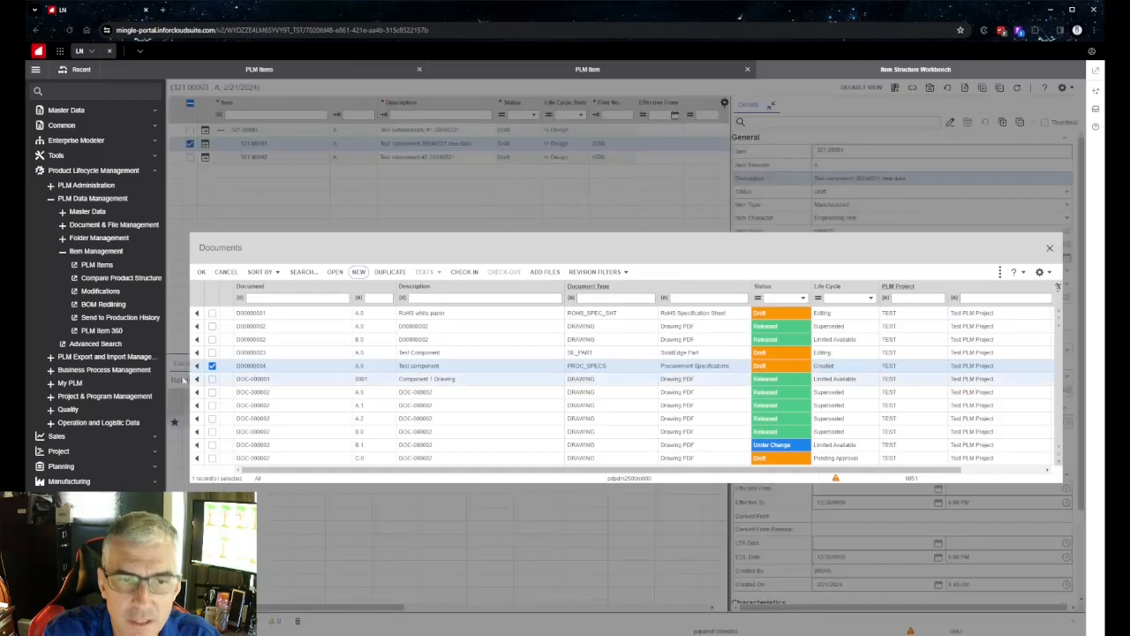
{"action": "left_click", "coordinate": [201, 272]}
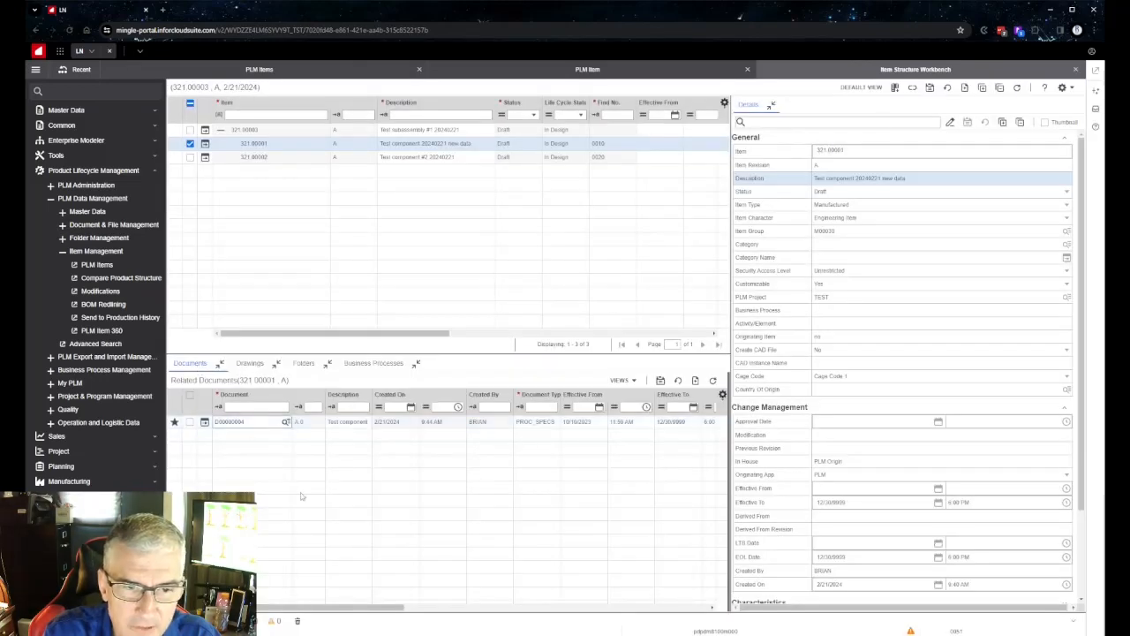